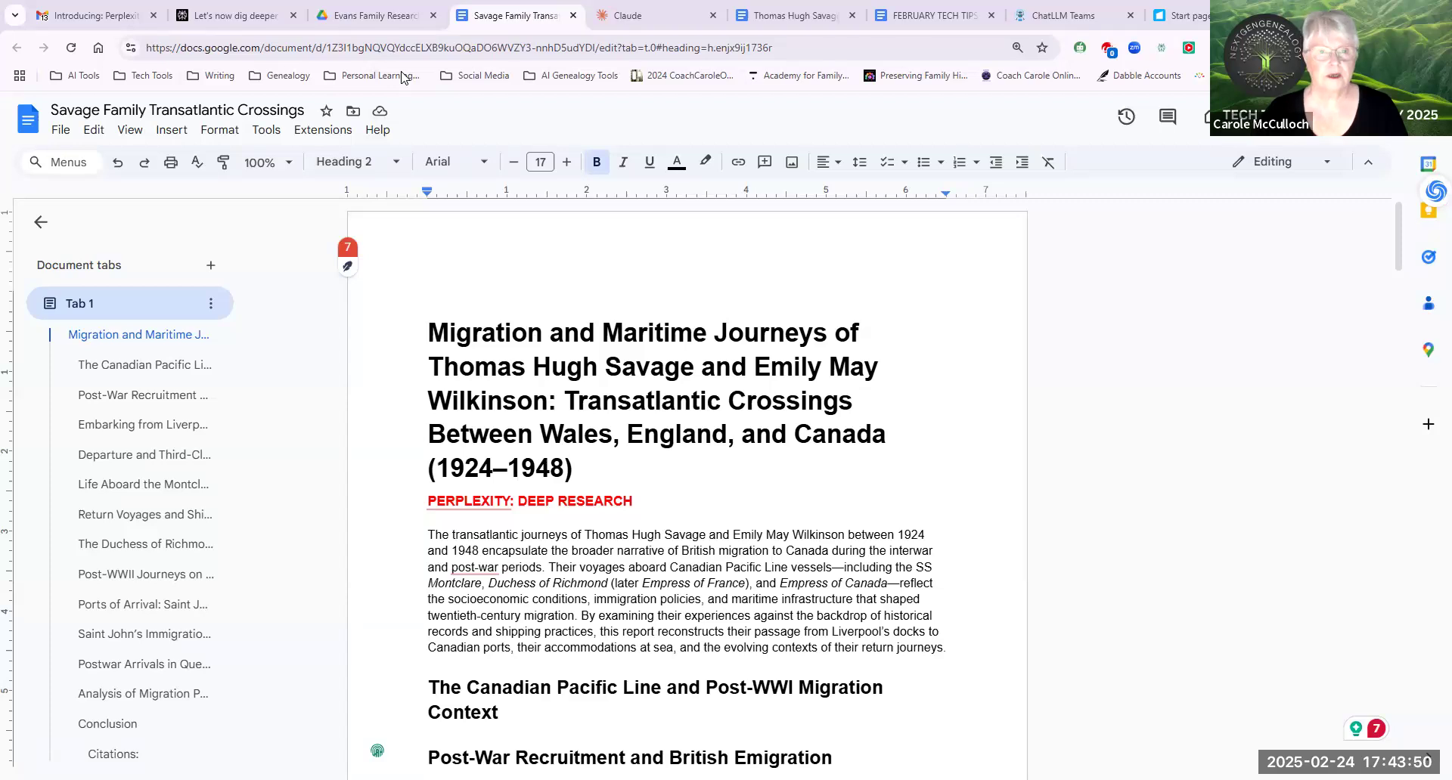
In Claude's Evans Family Research project, attach the Savage Family Transatlantic Crossings Google Doc and enter a prompt requesting a life-story outline in segments
{"action": "left_click", "coordinate": [654, 18]}
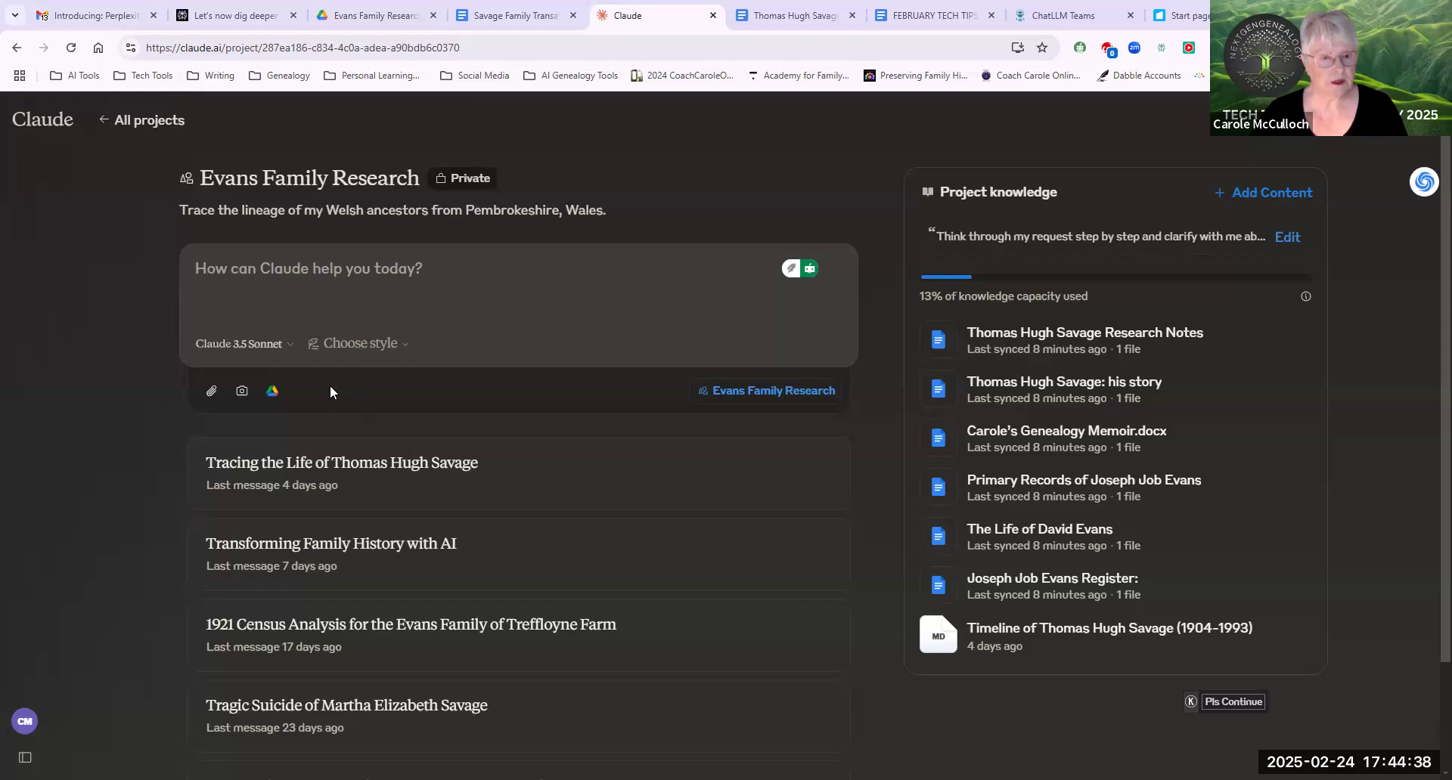
{"action": "left_click", "coordinate": [272, 391]}
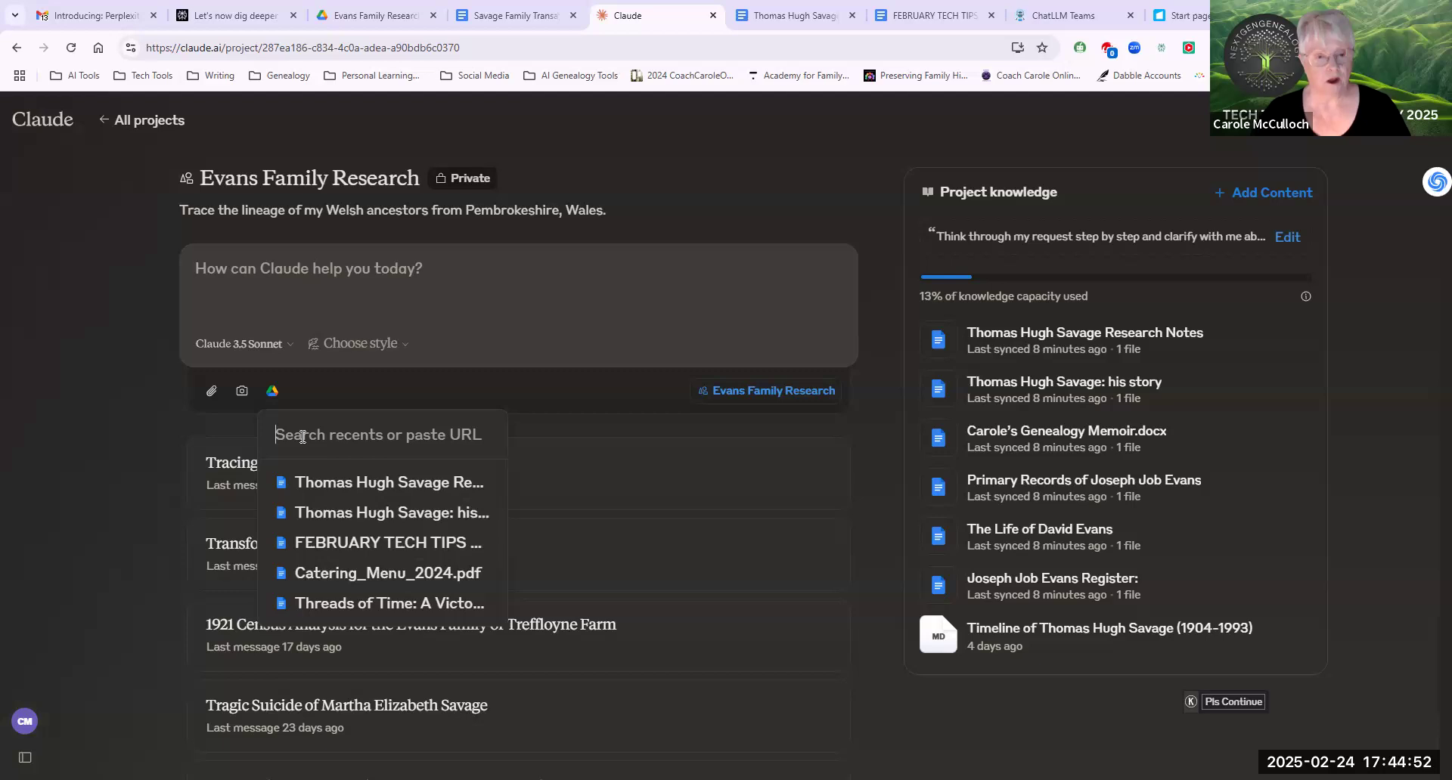
{"action": "key", "text": "ctrl+v"}
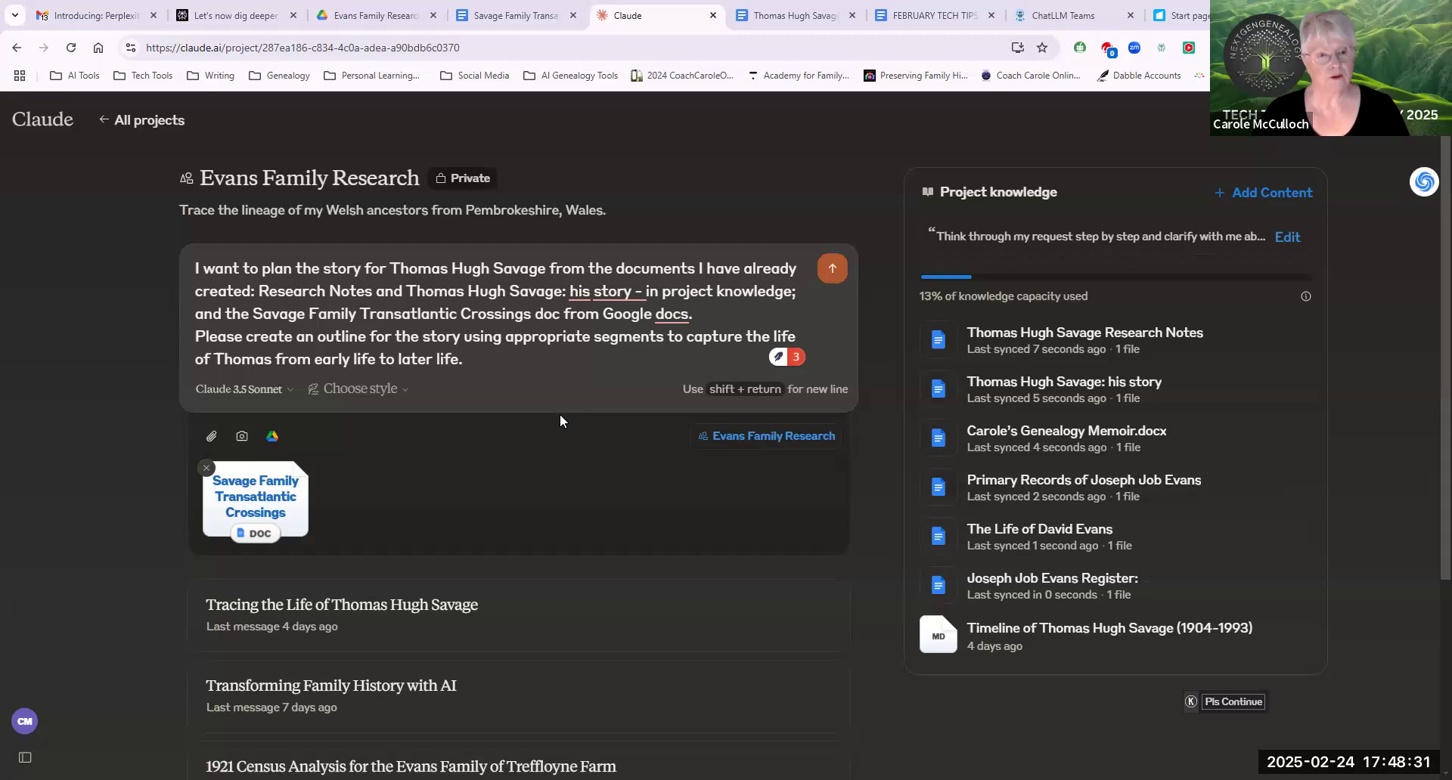
Review the prompt's outline request, its story subject and its reference to the existing documents
{"action": "left_click_drag", "start_coordinate": [296, 338], "coordinate": [487, 357]}
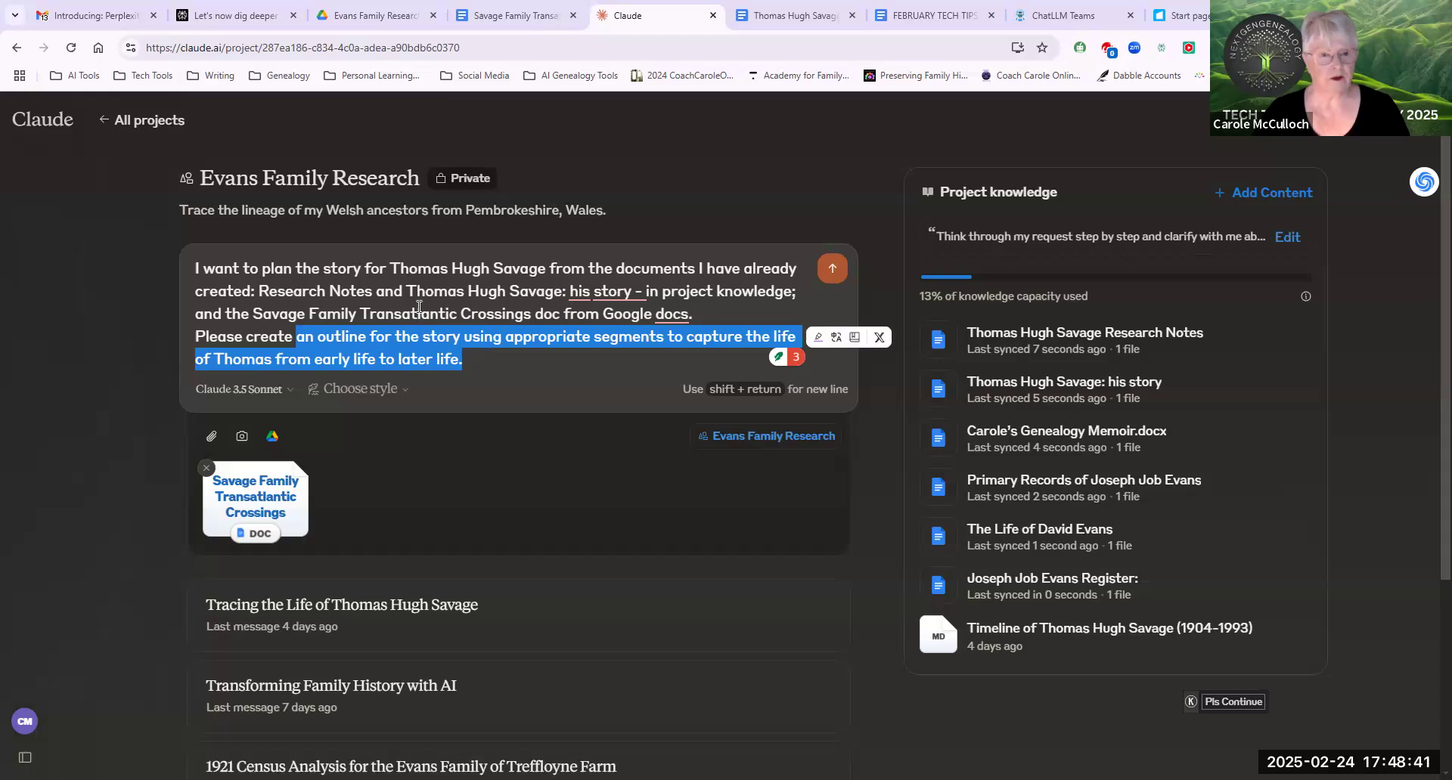
{"action": "left_click", "coordinate": [299, 267]}
{"action": "left_click_drag", "start_coordinate": [388, 269], "coordinate": [546, 274]}
{"action": "double_click", "coordinate": [653, 267]}
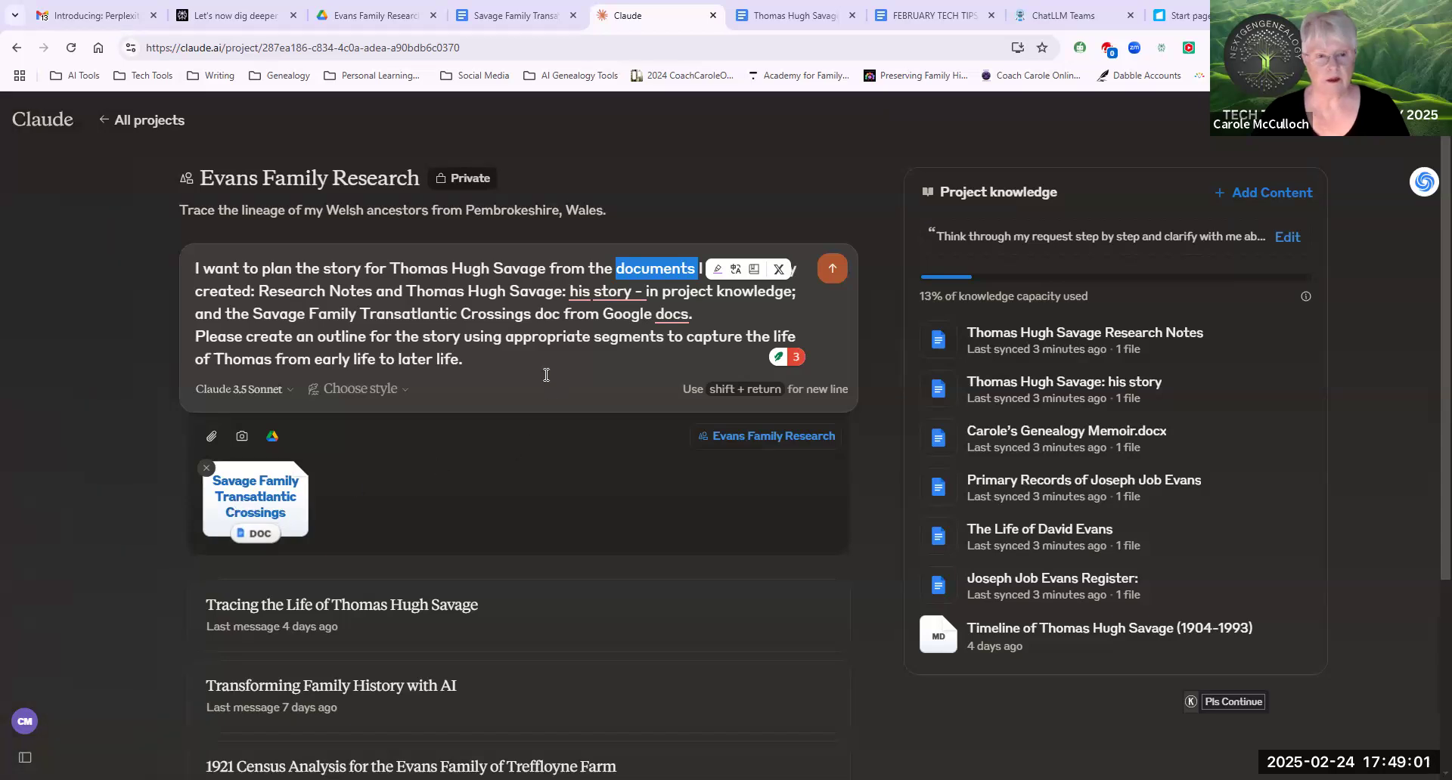
Set the response style to Ancestral Storyteller and submit the outline prompt with Claude 3.5 Sonnet
{"action": "left_click", "coordinate": [399, 391]}
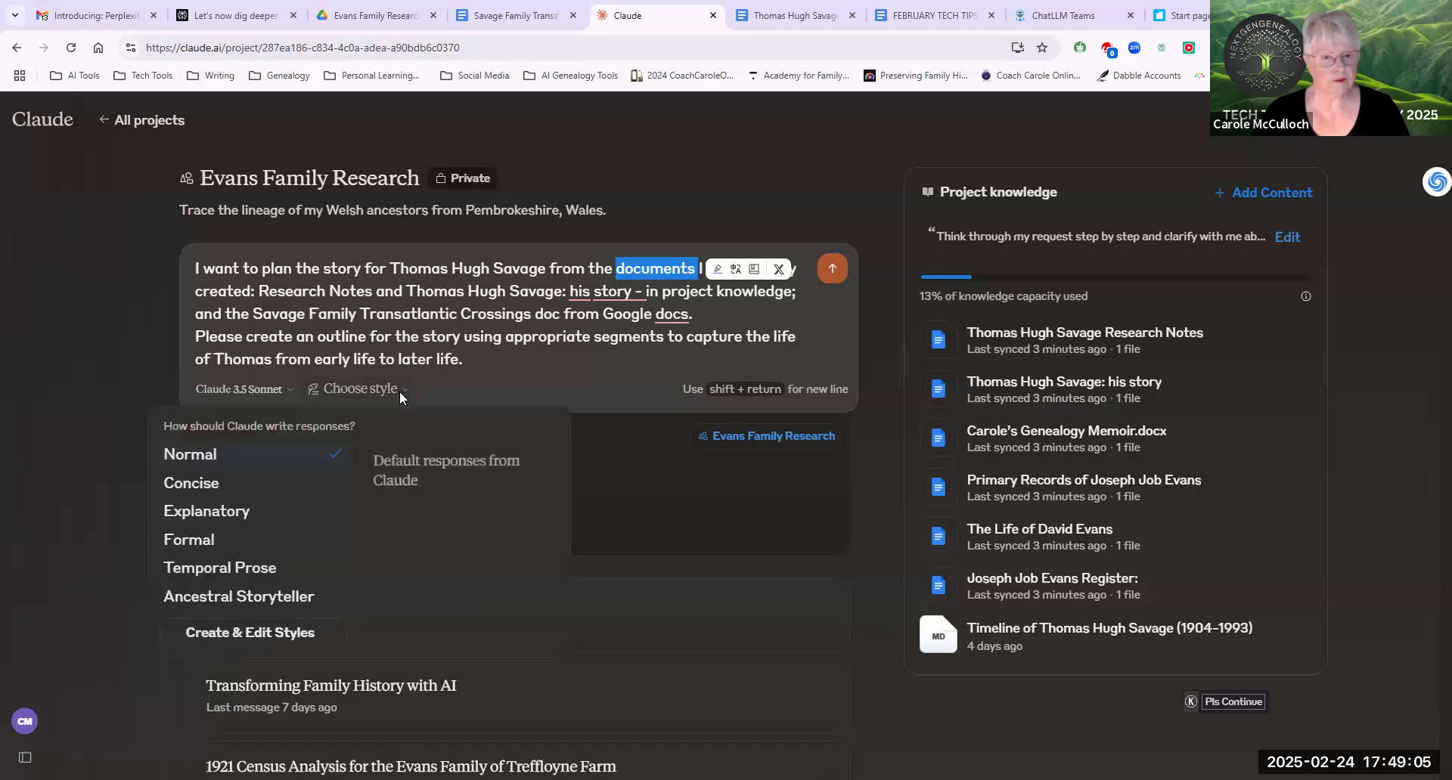
{"action": "left_click", "coordinate": [211, 598]}
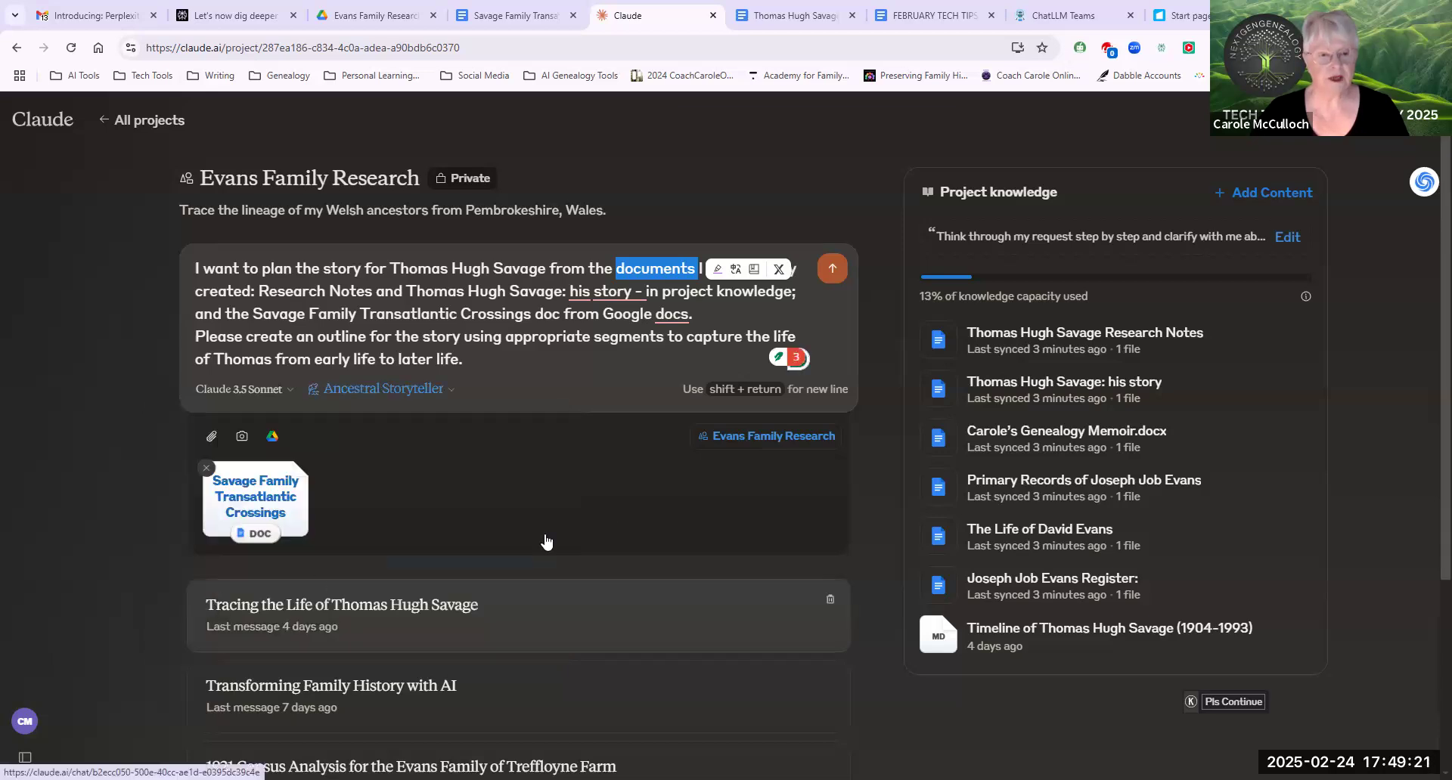
{"action": "left_click", "coordinate": [287, 389]}
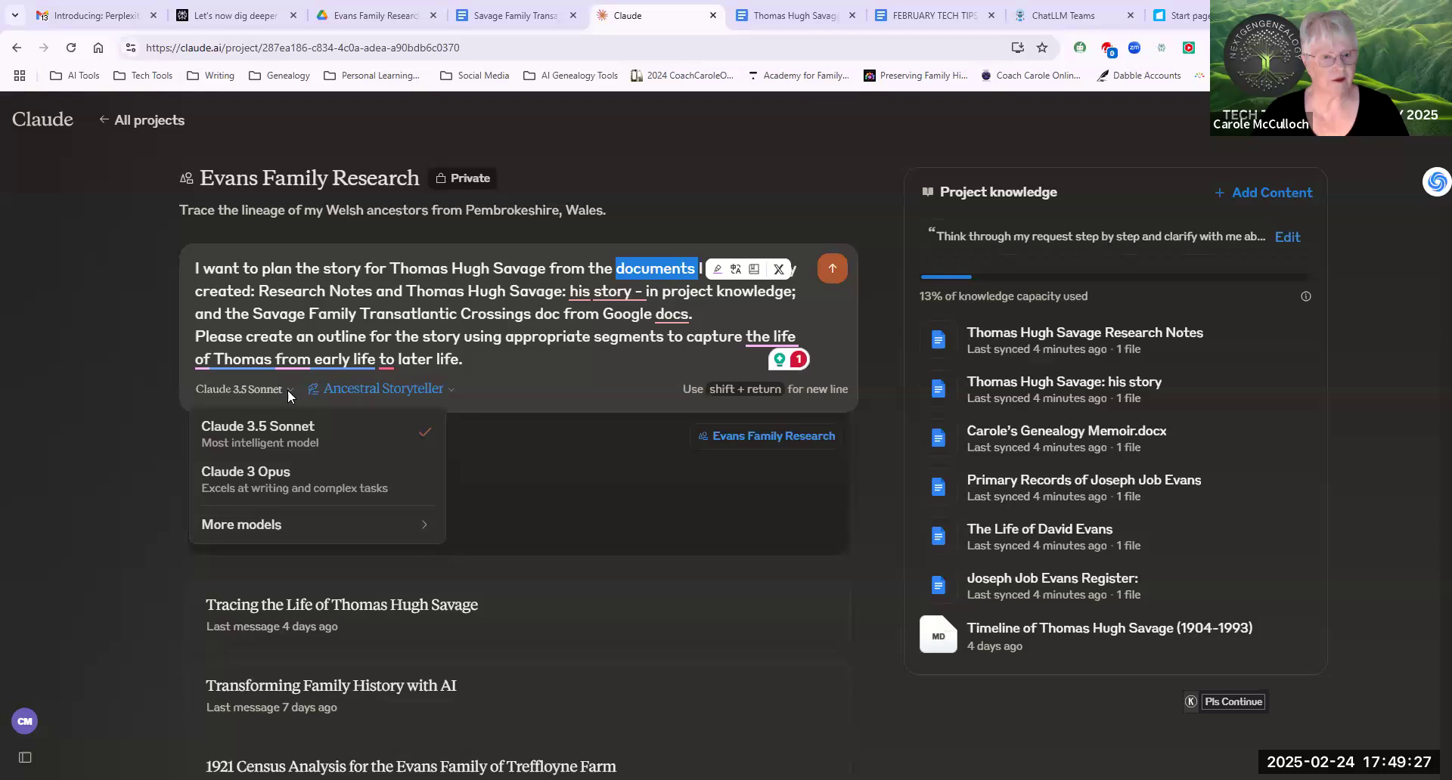
{"action": "mouse_move", "coordinate": [425, 537]}
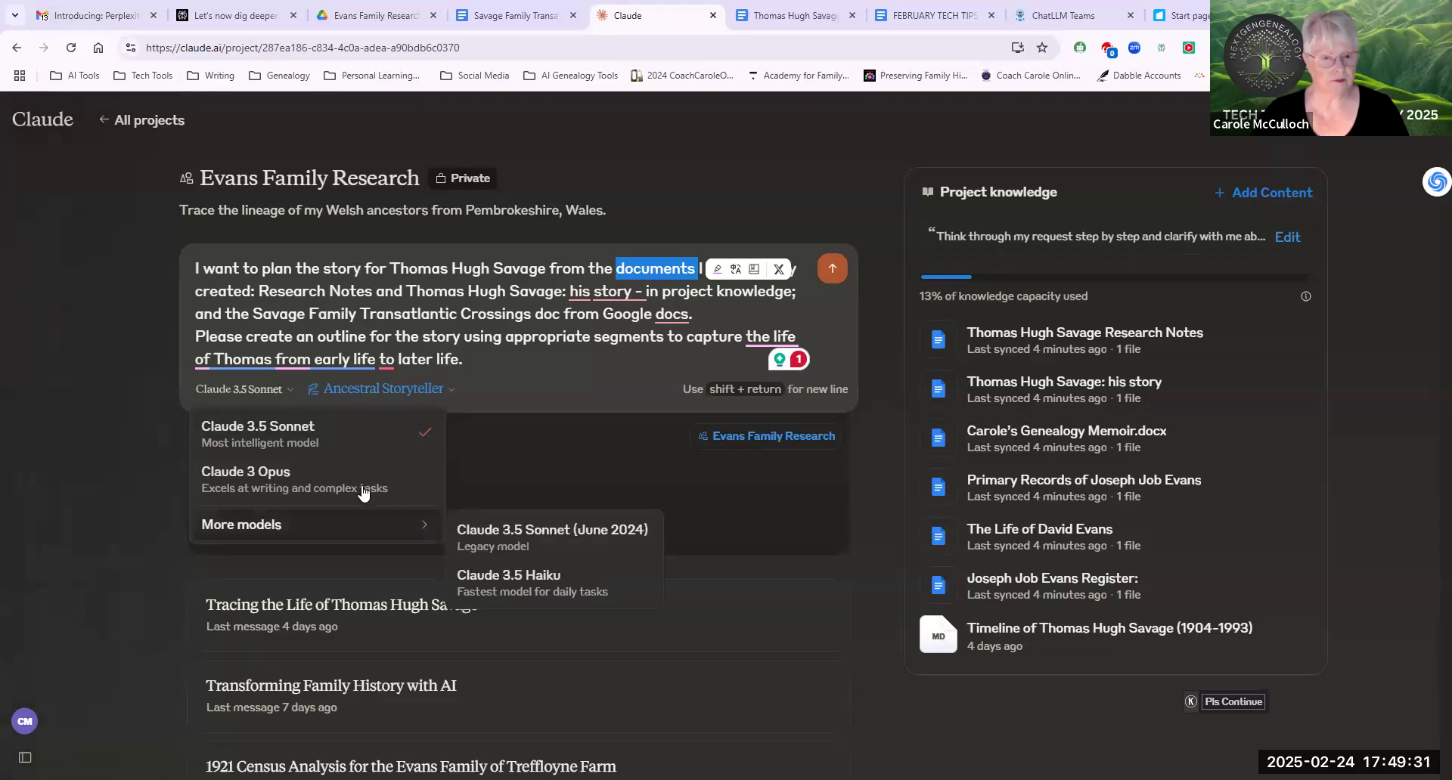
{"action": "left_click", "coordinate": [558, 390]}
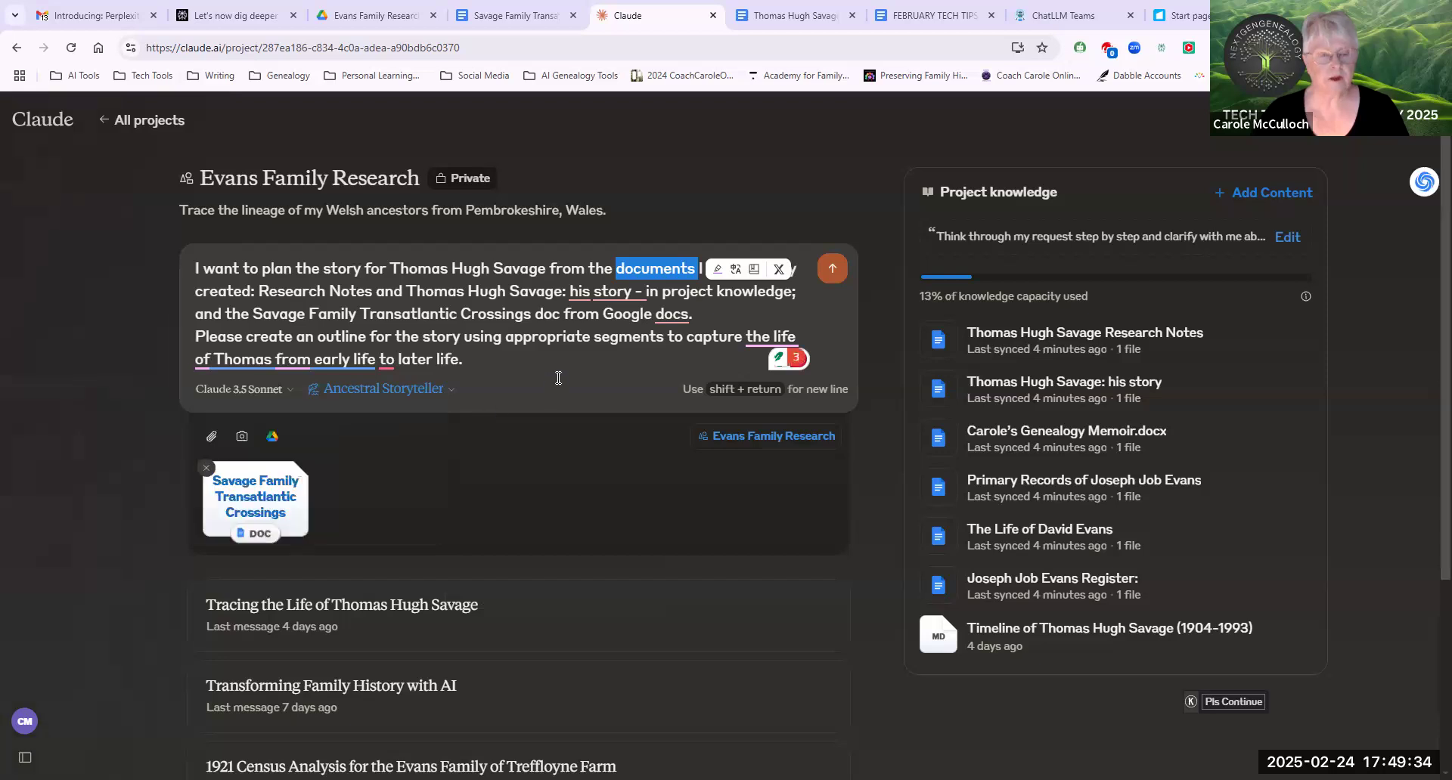
{"action": "left_click", "coordinate": [833, 270]}
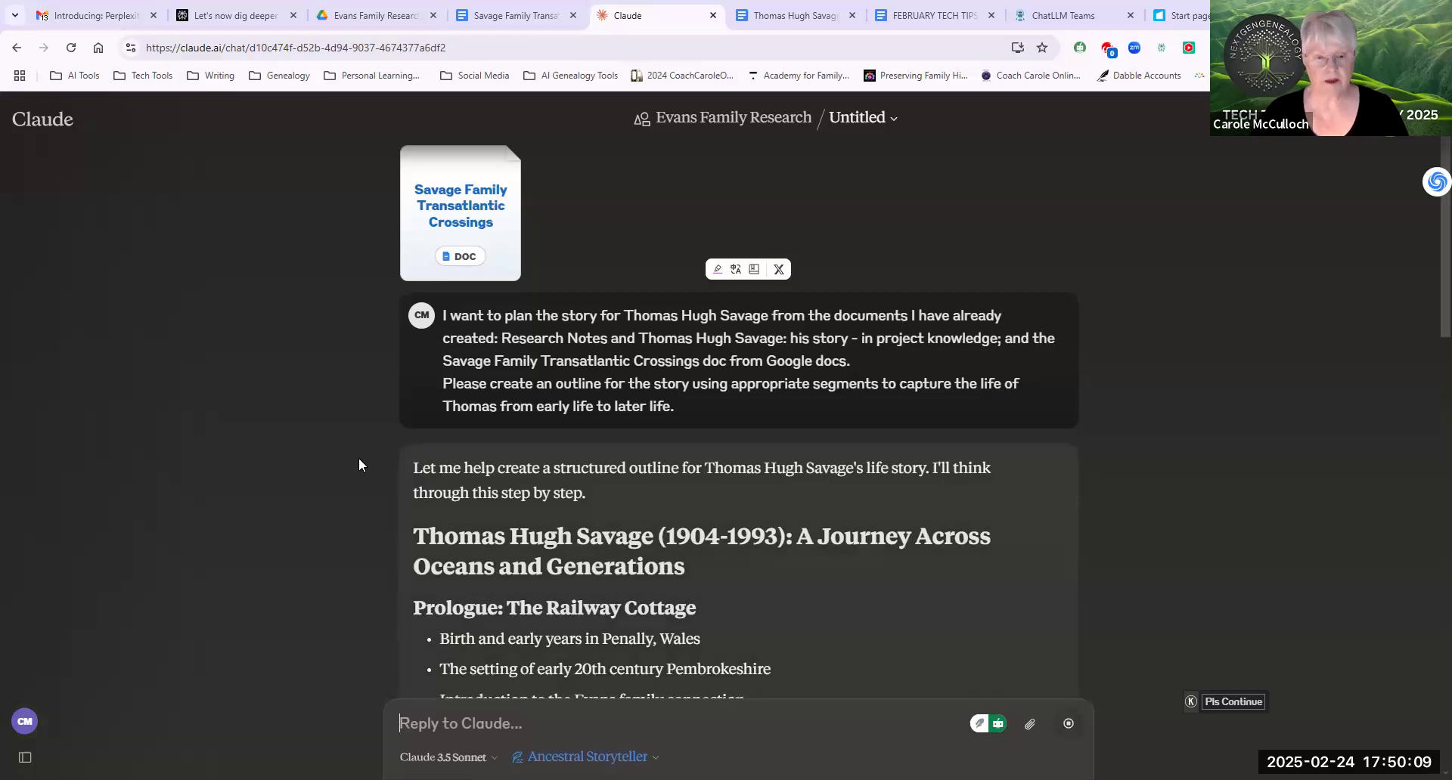
Read the generated outline's Prologue and Part I on the early years at Treffloyne Farm
{"action": "scroll", "coordinate": [359, 462], "scroll_direction": "down", "scroll_amount": 1}
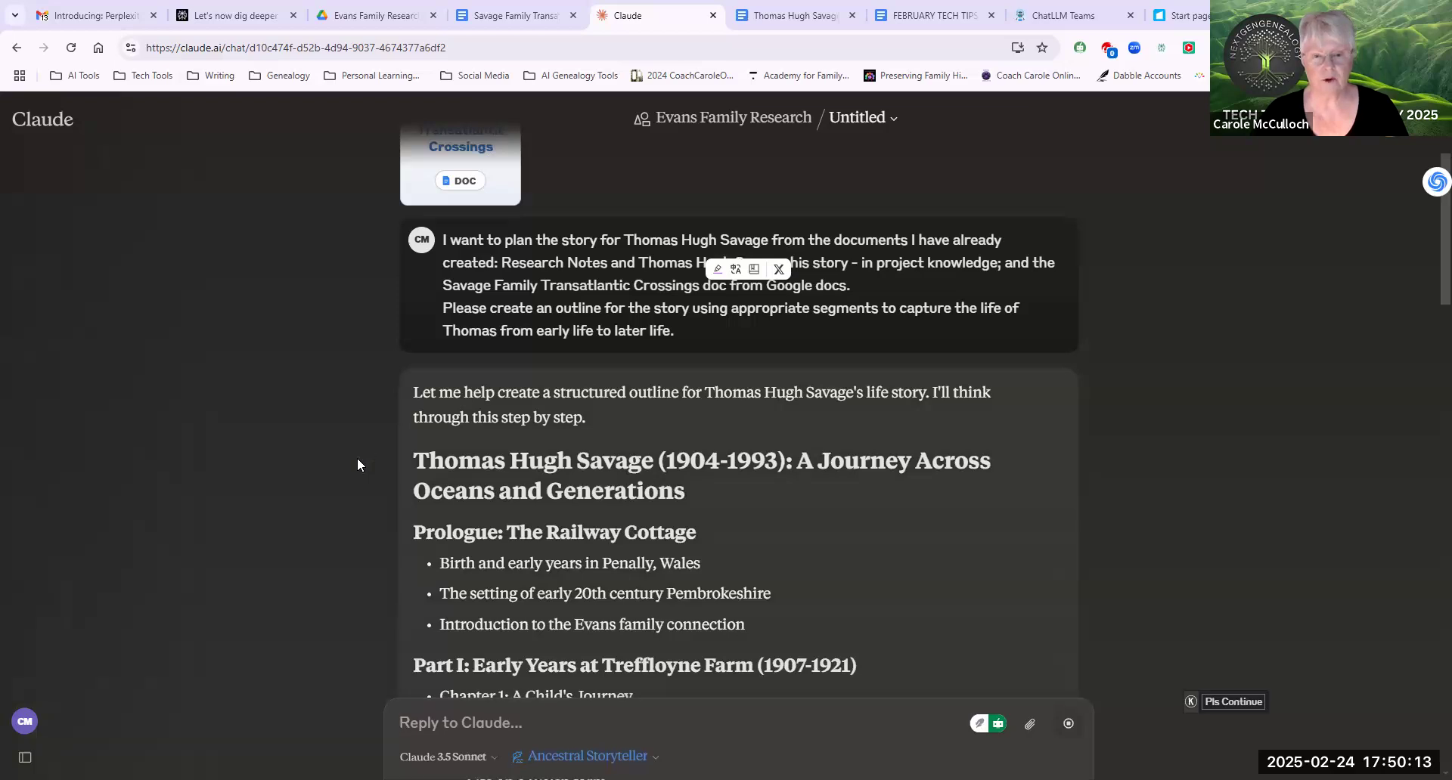
{"action": "scroll", "coordinate": [357, 459], "scroll_direction": "down", "scroll_amount": 2}
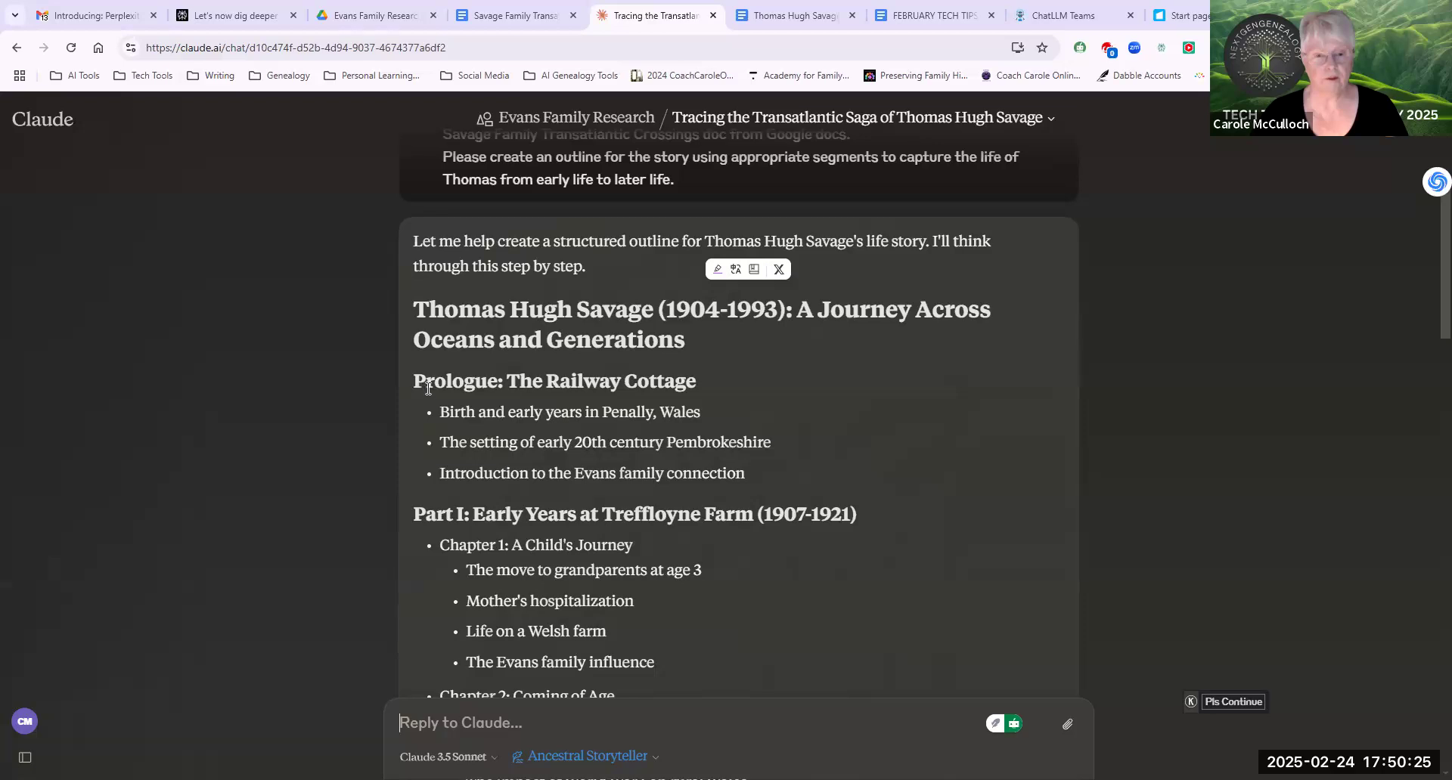
{"action": "scroll", "coordinate": [428, 496], "scroll_direction": "down", "scroll_amount": 2}
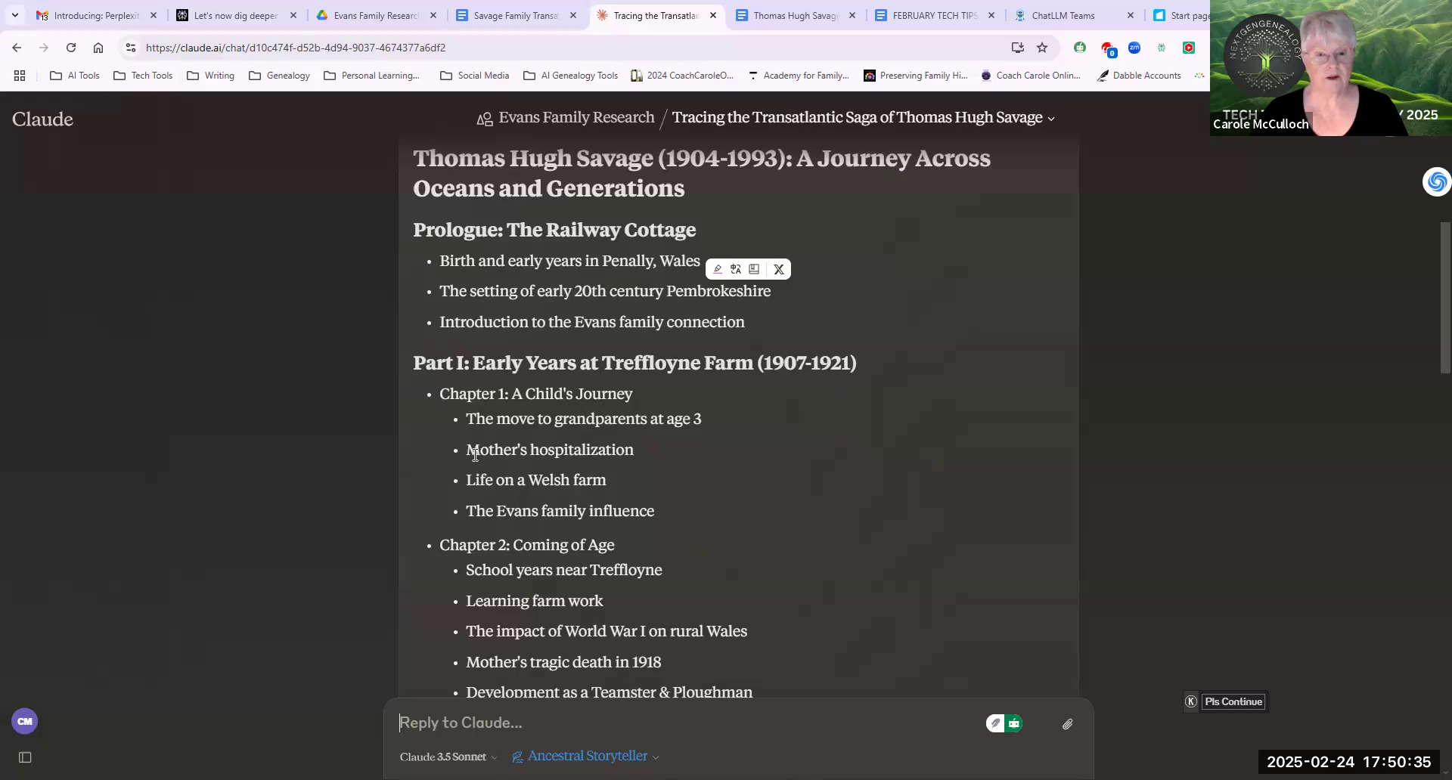
{"action": "scroll", "coordinate": [478, 458], "scroll_direction": "down", "scroll_amount": 1}
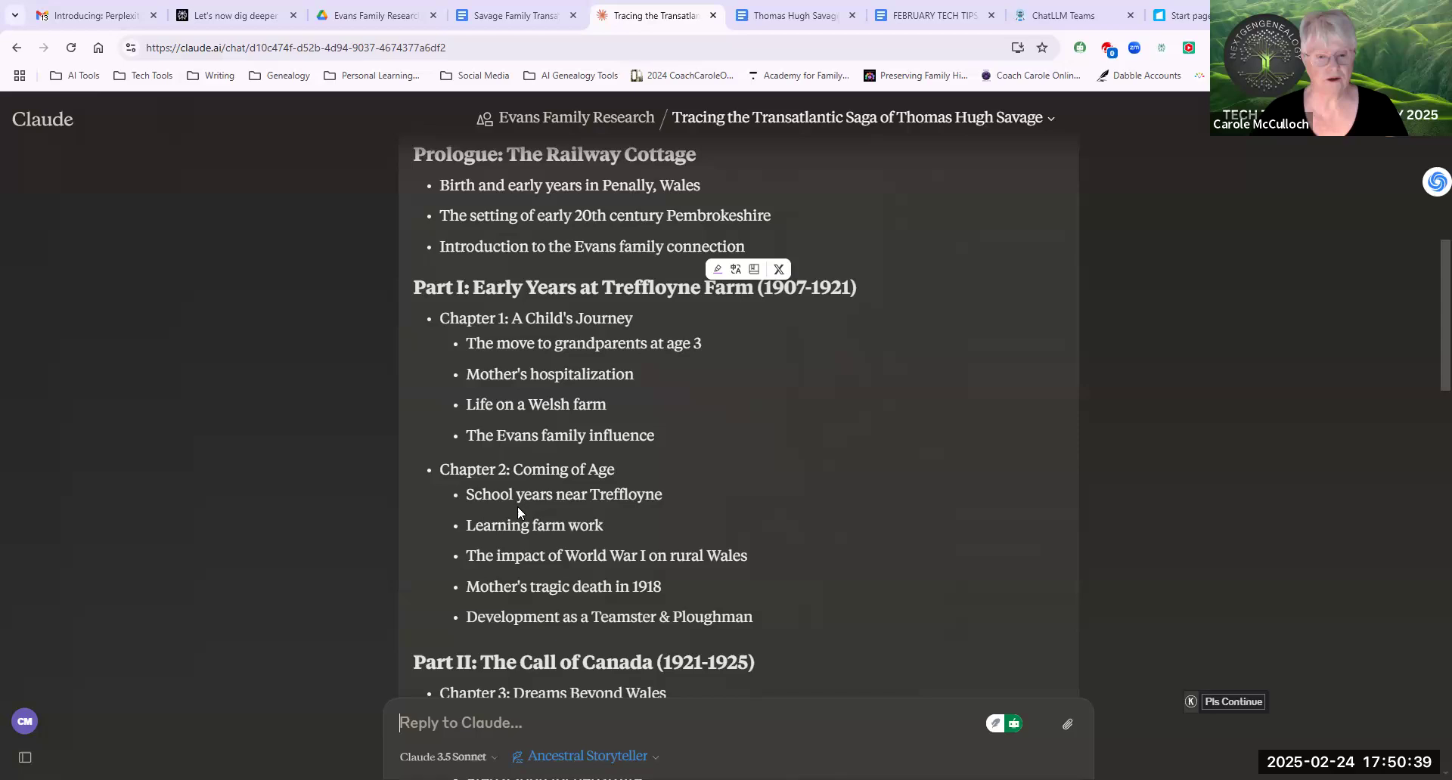
Examine Part II: The Call of Canada, highlighting the Chapter 3 and Chapter 4 headings
{"action": "scroll", "coordinate": [517, 506], "scroll_direction": "down", "scroll_amount": 4}
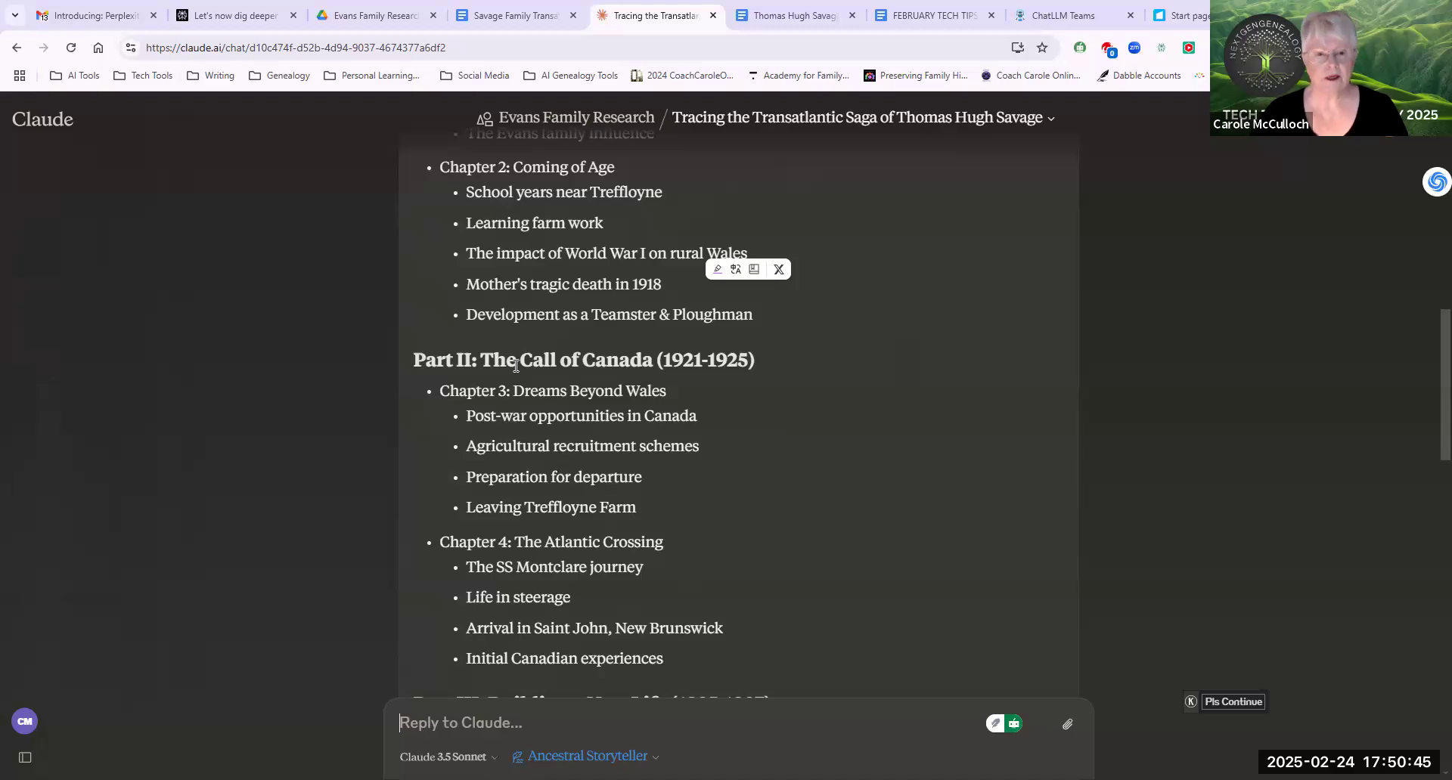
{"action": "left_click_drag", "start_coordinate": [517, 388], "coordinate": [670, 393]}
{"action": "key", "text": "shift+Home"}
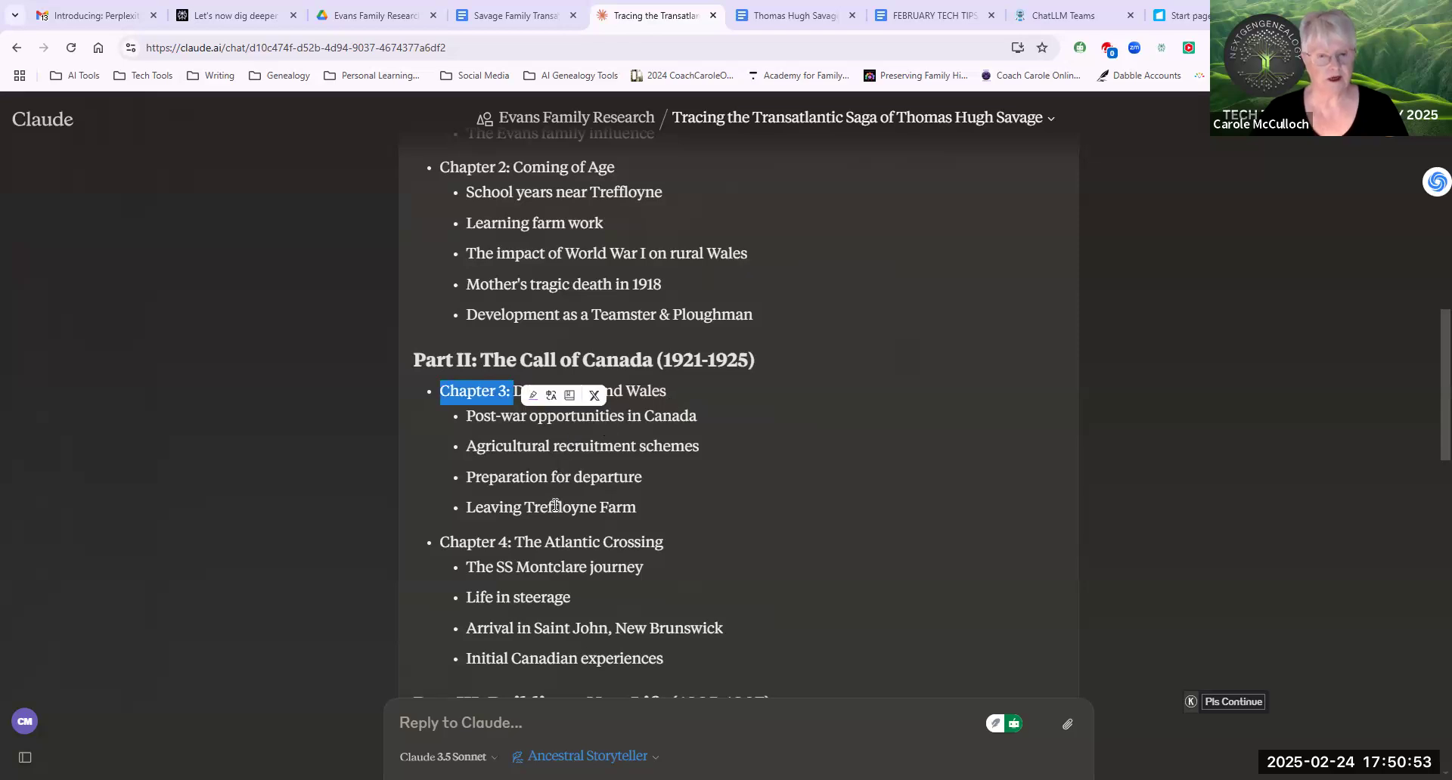
{"action": "left_click_drag", "start_coordinate": [490, 543], "coordinate": [665, 544]}
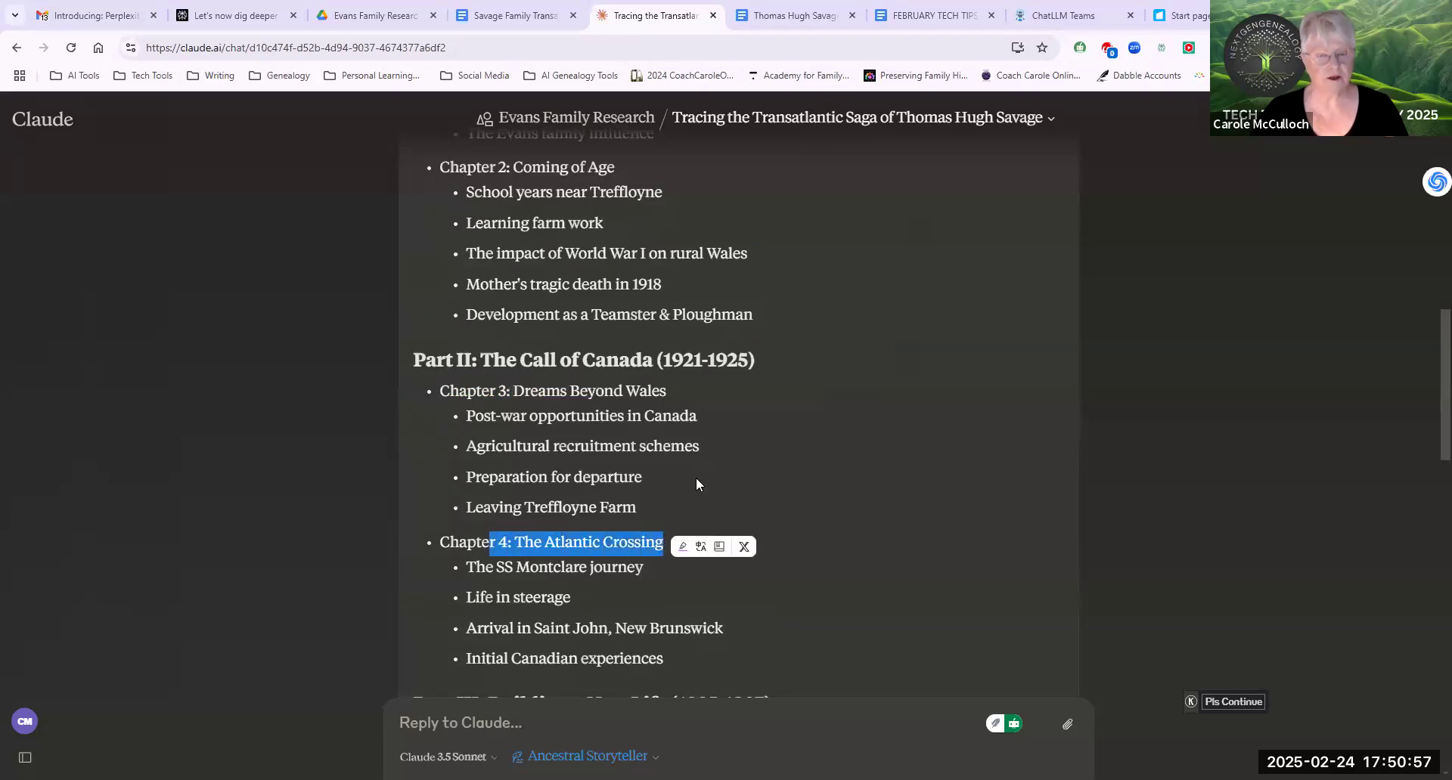
{"action": "scroll", "coordinate": [694, 475], "scroll_direction": "down", "scroll_amount": 1}
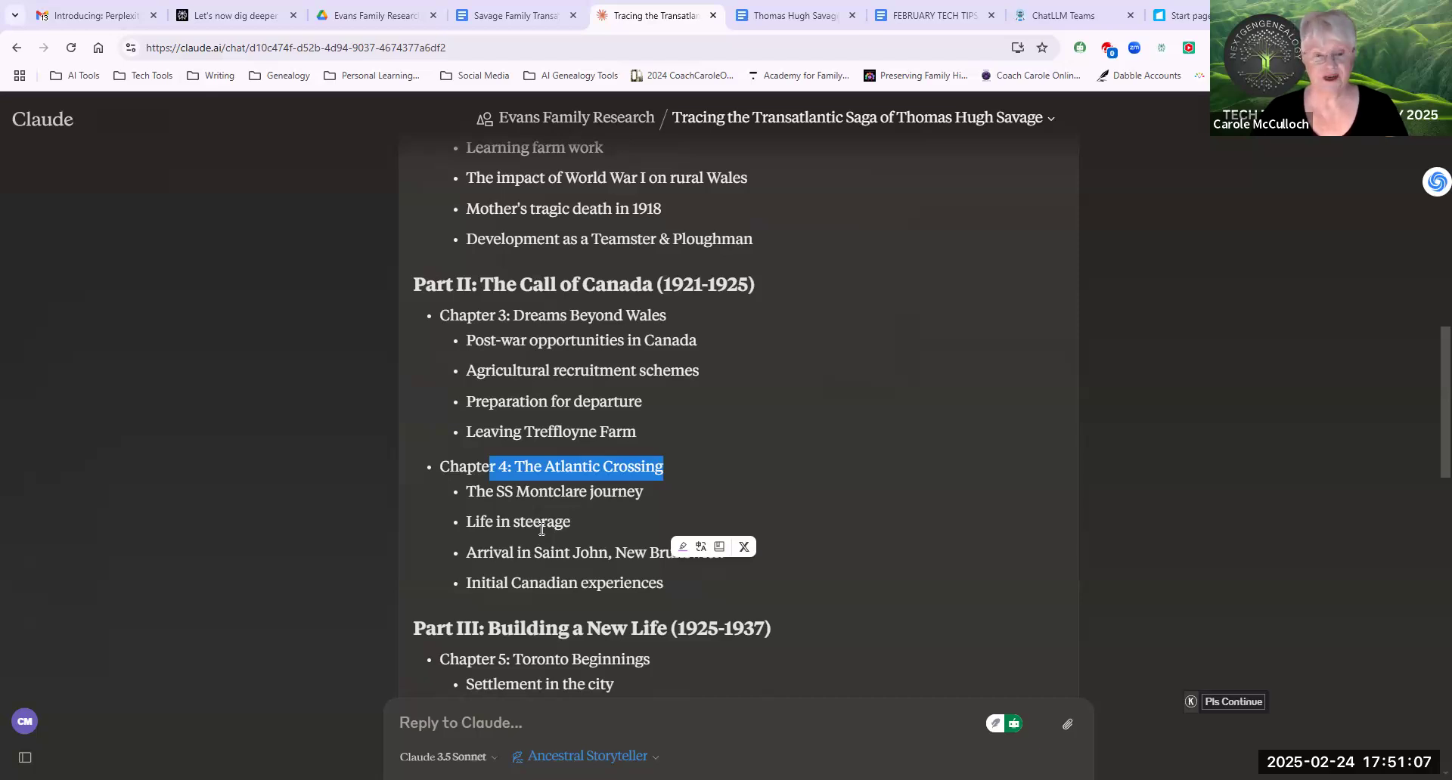
Examine Part III: Building a New Life, highlighting Chapter 5 and the Chapter 6 points on the Depression and the return journey
{"action": "scroll", "coordinate": [541, 528], "scroll_direction": "down", "scroll_amount": 3}
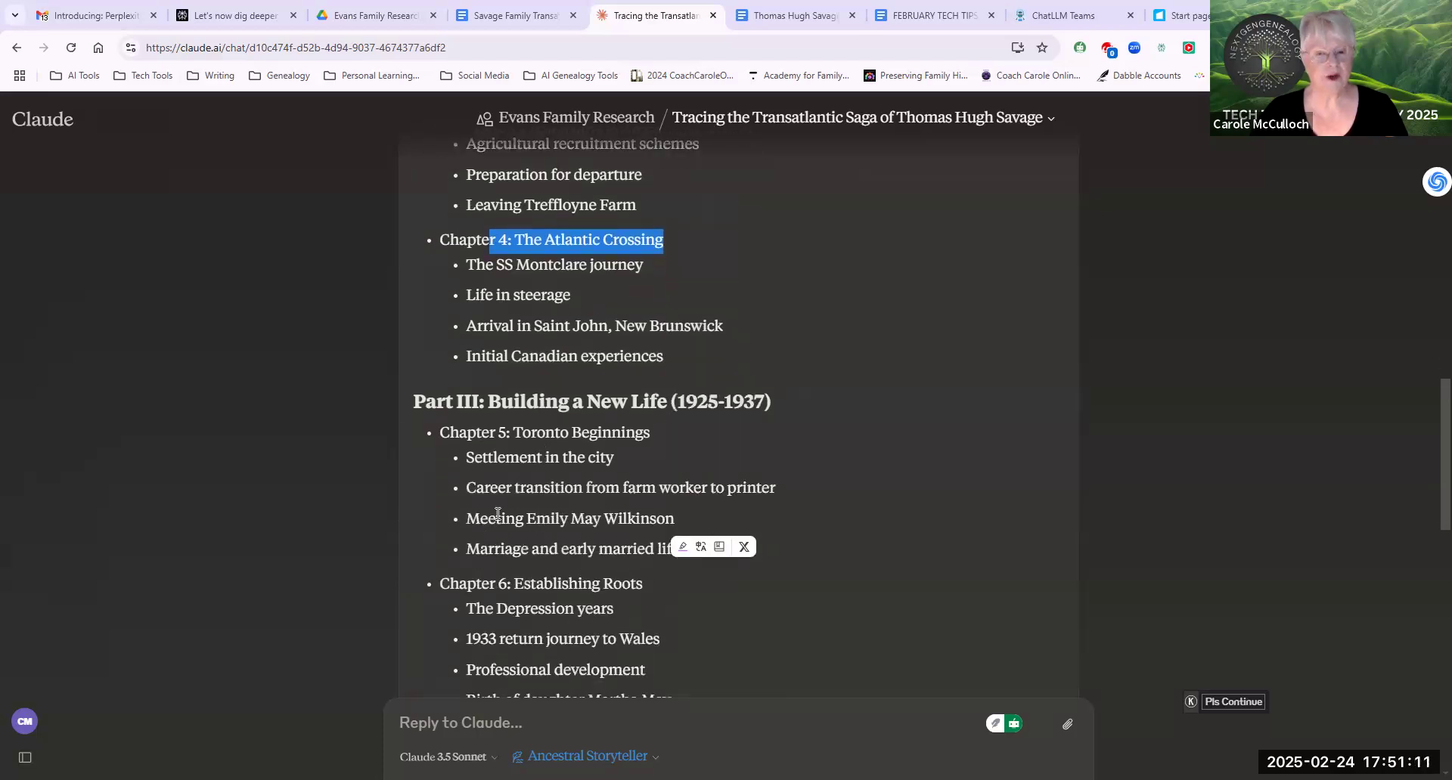
{"action": "left_click_drag", "start_coordinate": [514, 434], "coordinate": [653, 437]}
{"action": "key", "text": "shift+Home"}
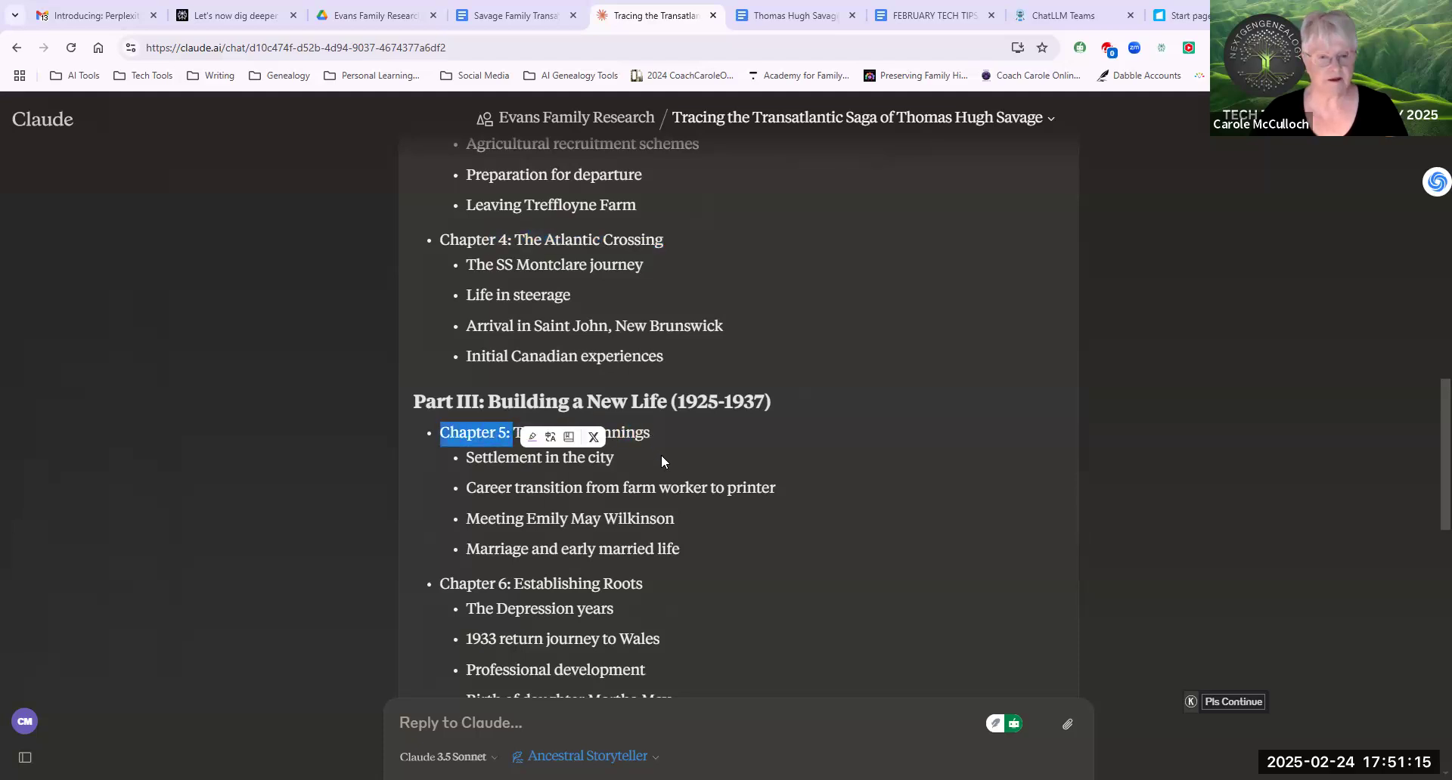
{"action": "scroll", "coordinate": [662, 457], "scroll_direction": "down", "scroll_amount": 1}
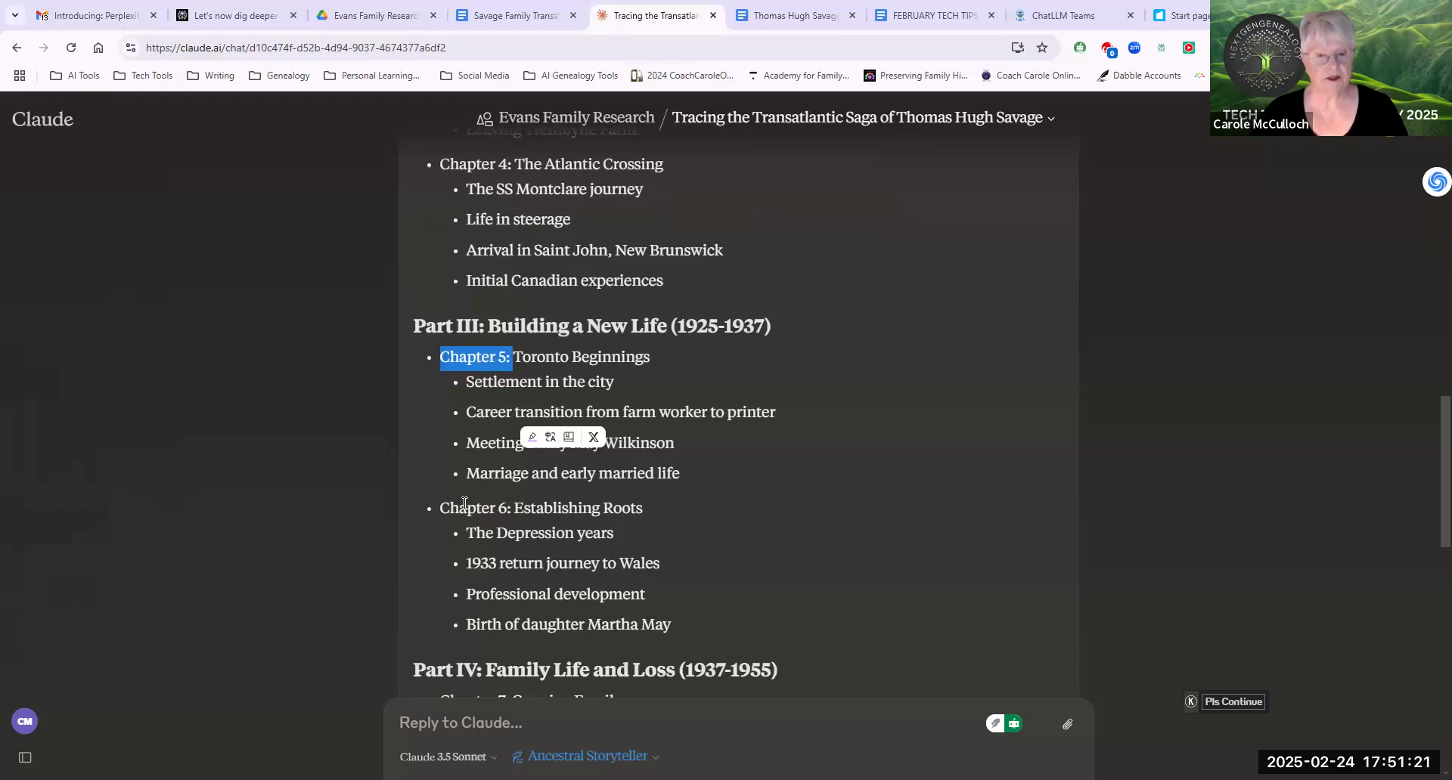
{"action": "left_click_drag", "start_coordinate": [516, 509], "coordinate": [592, 536]}
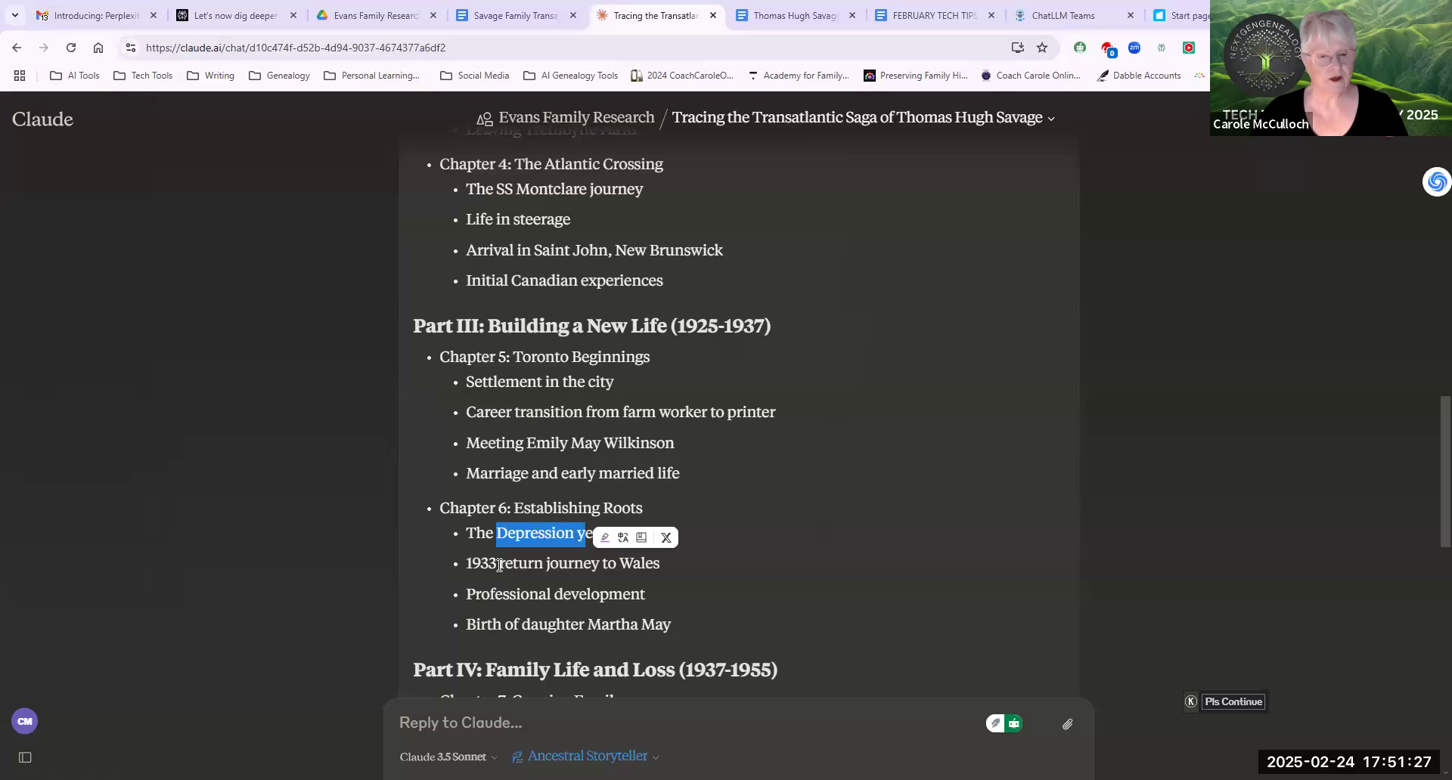
{"action": "left_click_drag", "start_coordinate": [499, 564], "coordinate": [573, 565]}
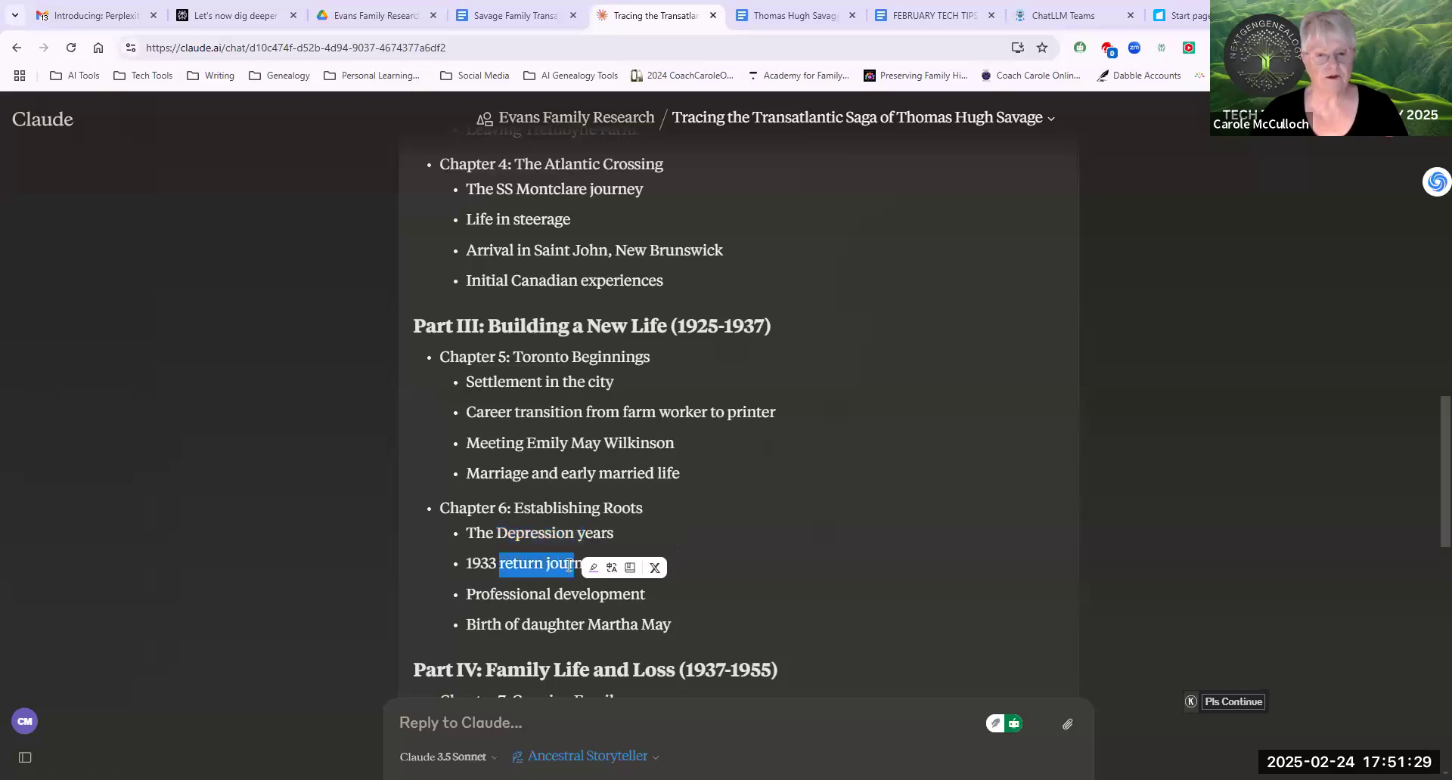
Examine Part IV: Family Life and Loss, highlighting points in Chapter 7: Growing Family and Chapter 8: Tragic Turn
{"action": "scroll", "coordinate": [491, 570], "scroll_direction": "down", "scroll_amount": 1}
{"action": "scroll", "coordinate": [492, 570], "scroll_direction": "down", "scroll_amount": 1}
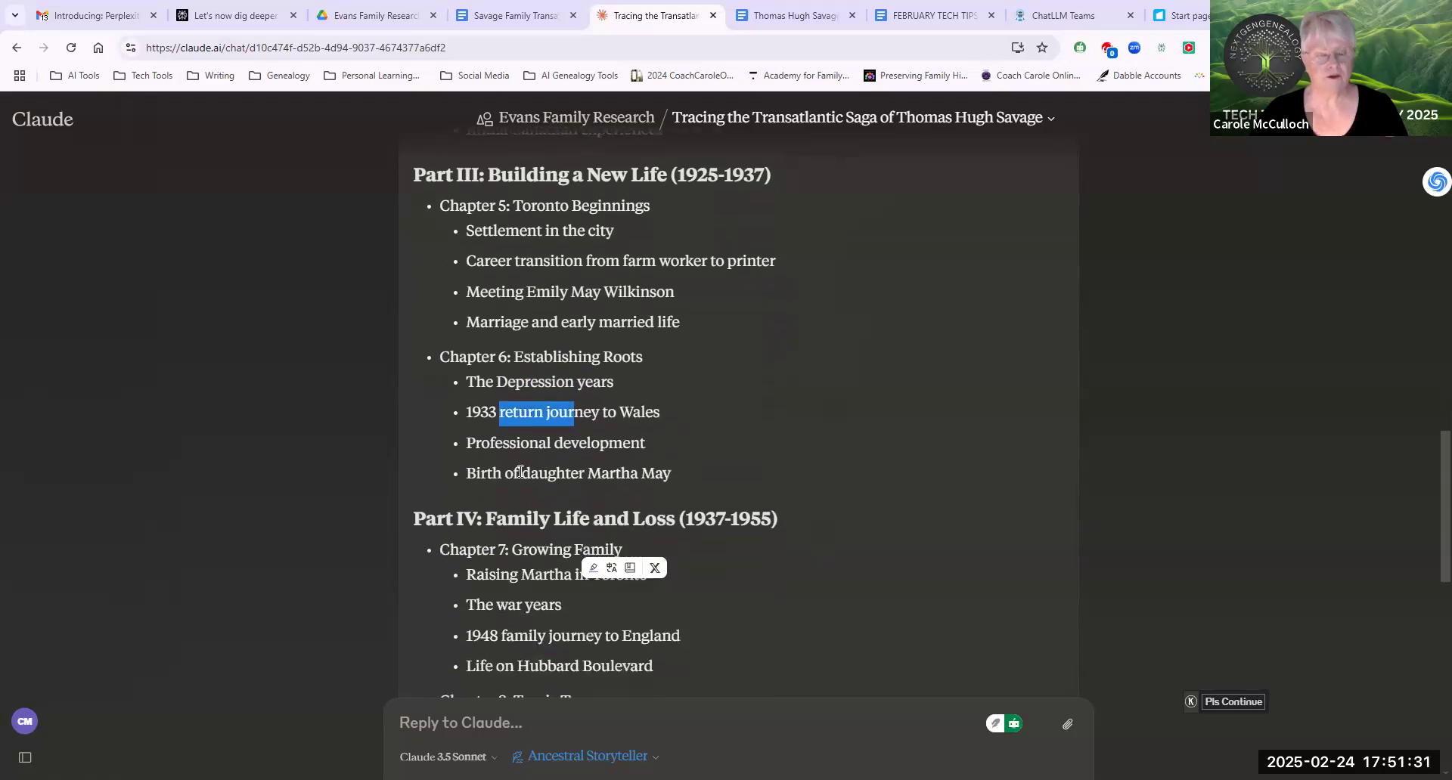
{"action": "scroll", "coordinate": [425, 554], "scroll_direction": "down", "scroll_amount": 1}
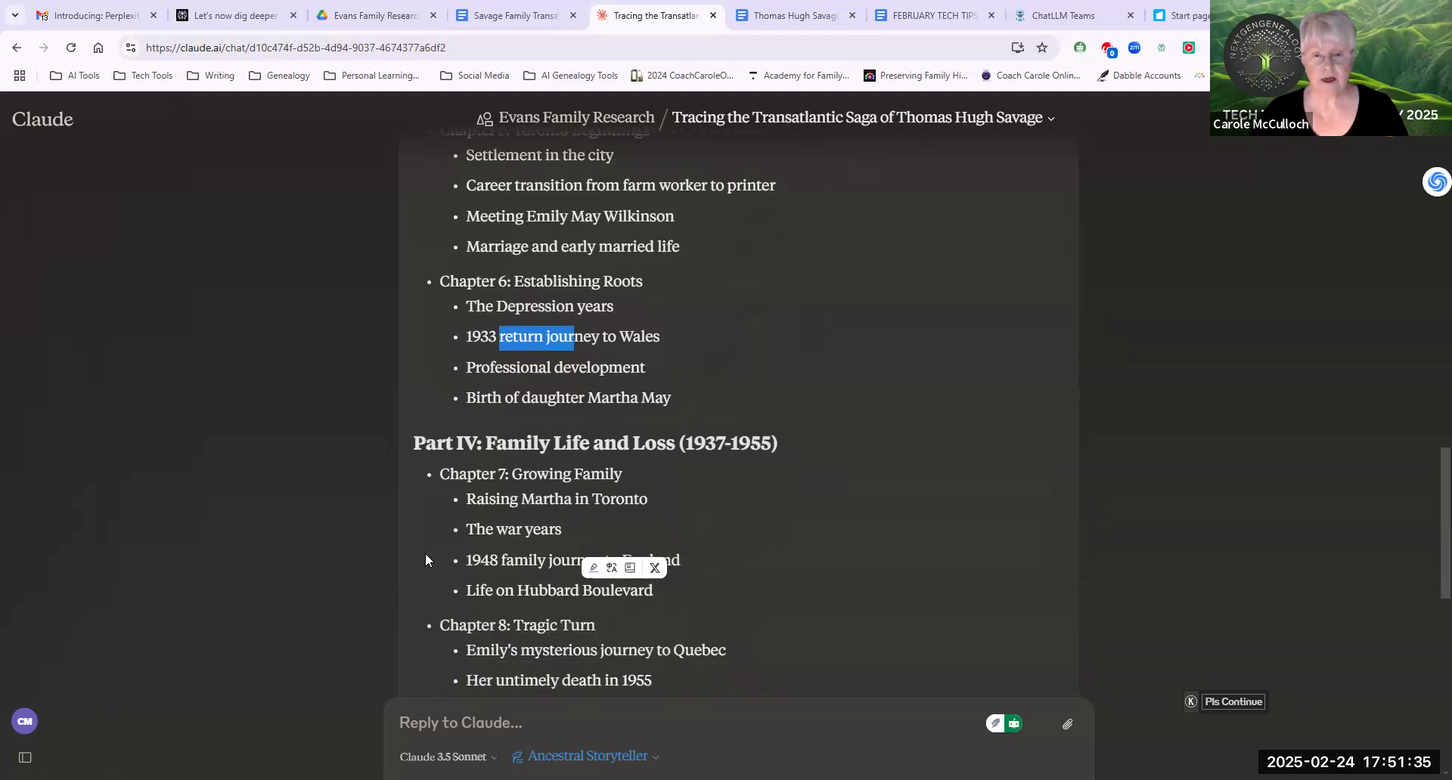
{"action": "scroll", "coordinate": [425, 559], "scroll_direction": "down", "scroll_amount": 1}
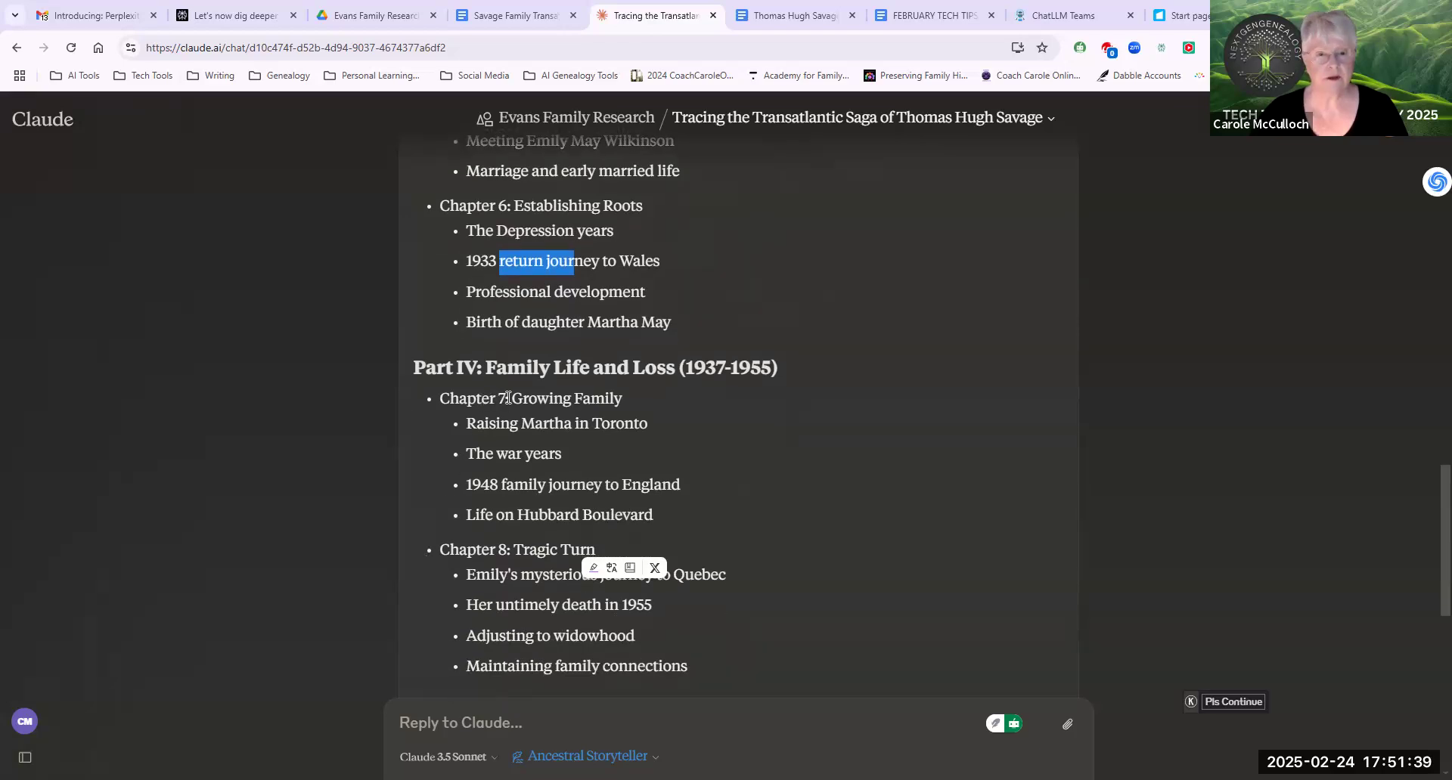
{"action": "left_click_drag", "start_coordinate": [511, 398], "coordinate": [440, 398]}
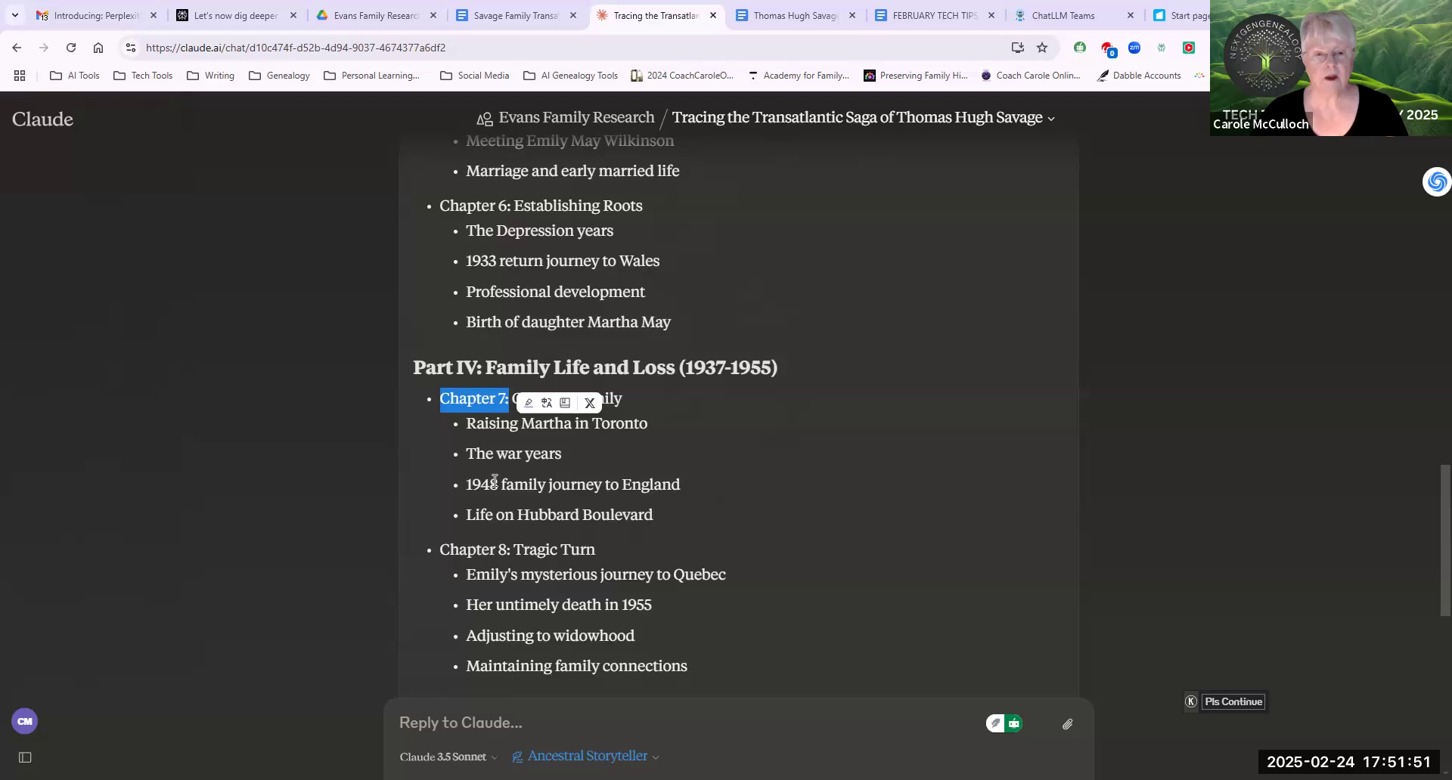
{"action": "left_click_drag", "start_coordinate": [520, 512], "coordinate": [659, 514]}
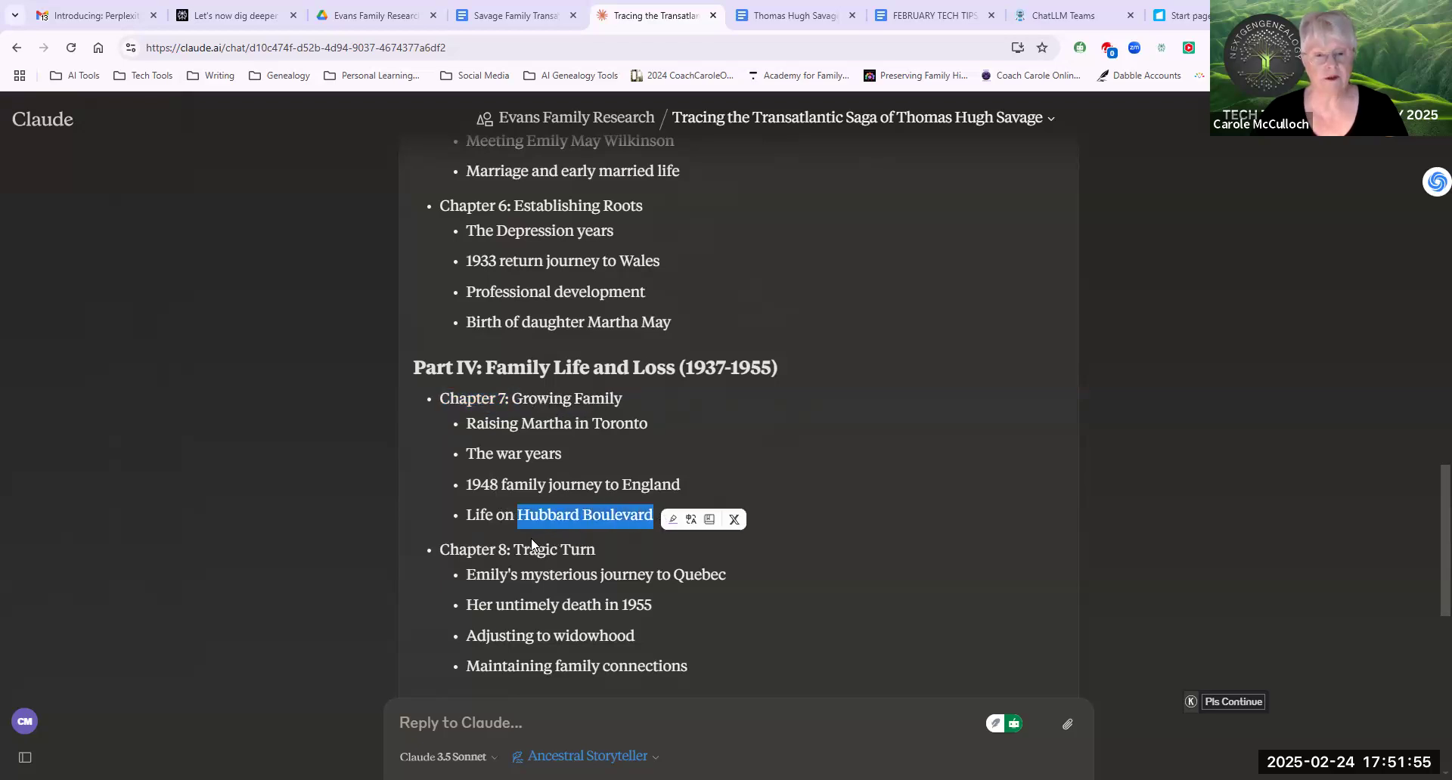
{"action": "scroll", "coordinate": [408, 515], "scroll_direction": "down", "scroll_amount": 2}
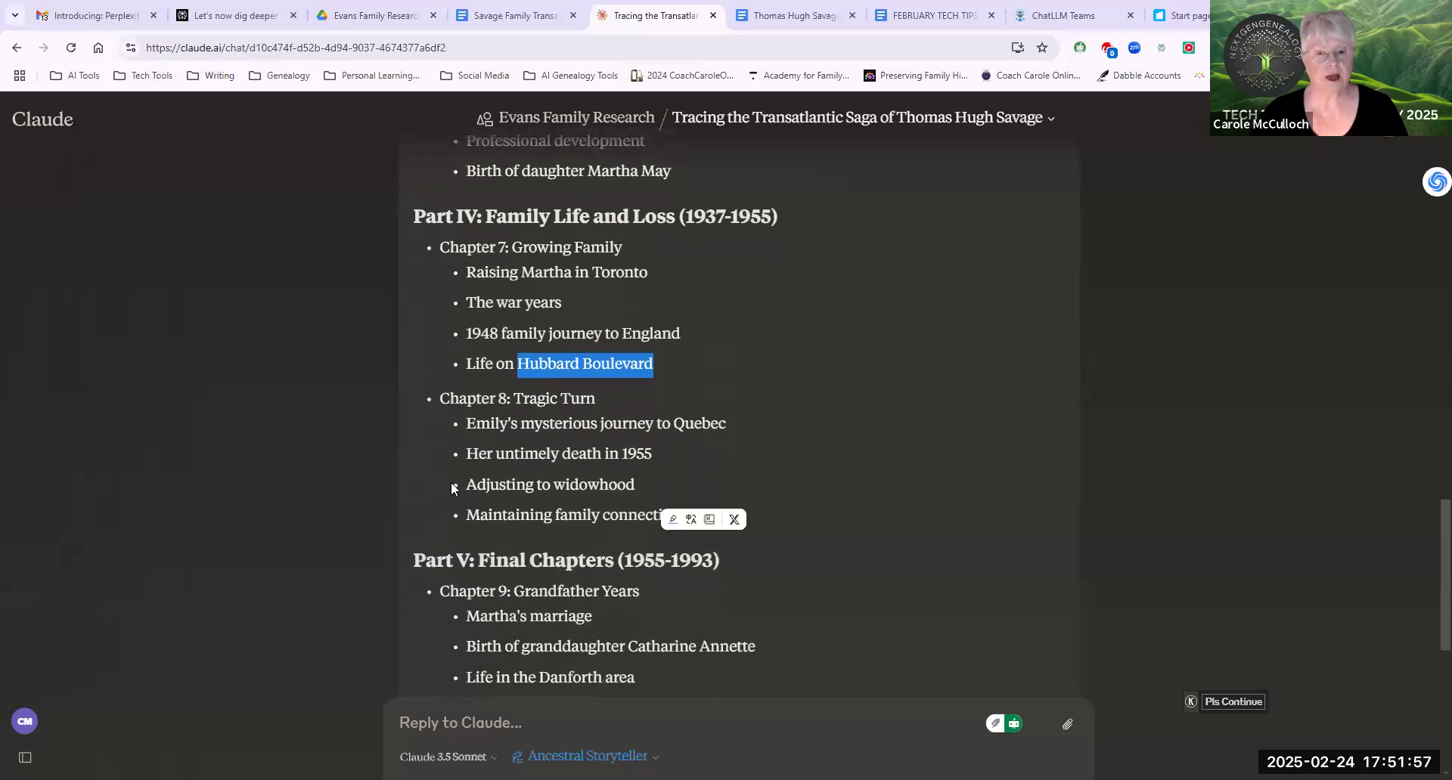
{"action": "mouse_move", "coordinate": [451, 398]}
{"action": "left_mouse_down"}
{"action": "mouse_move", "coordinate": [559, 398]}
{"action": "mouse_move", "coordinate": [441, 398]}
{"action": "left_mouse_up"}
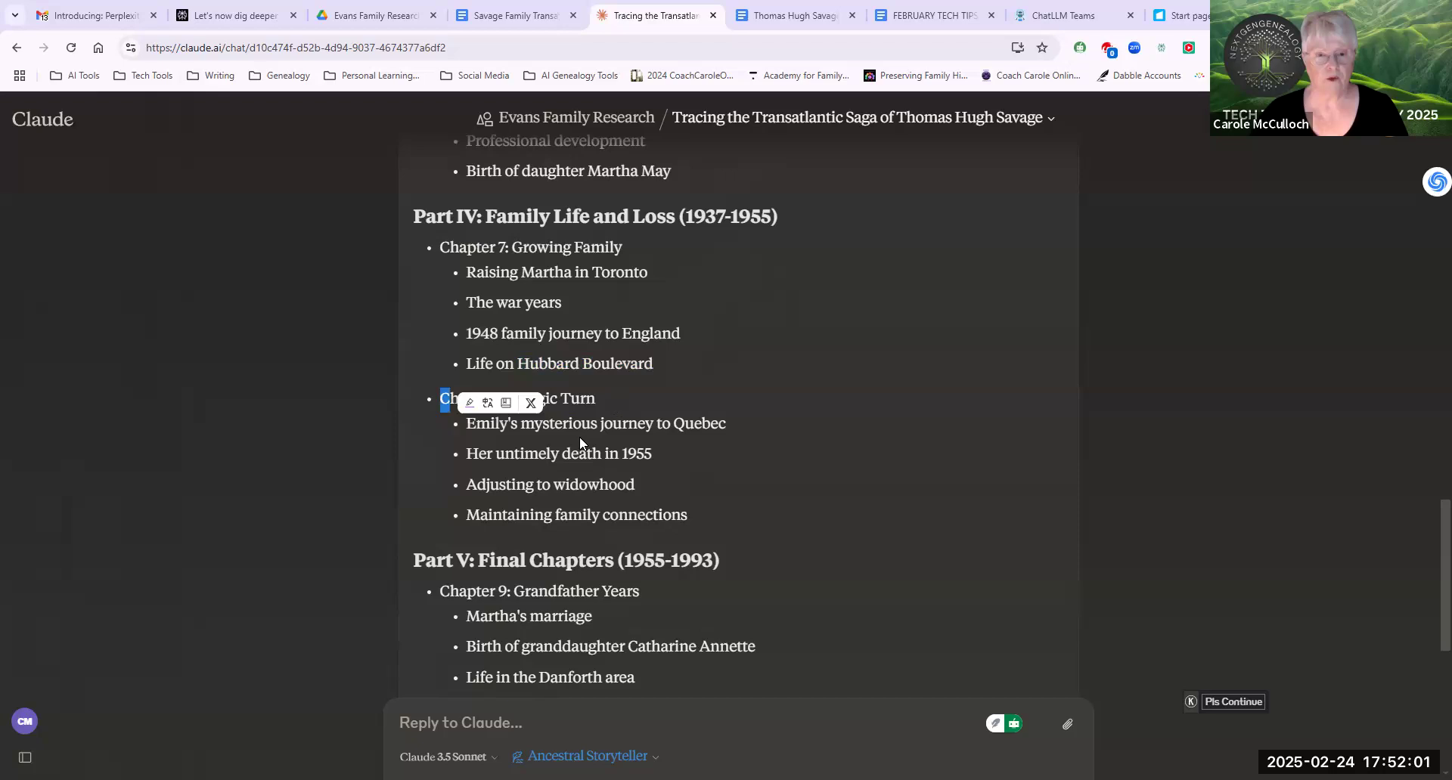
{"action": "left_click", "coordinate": [660, 452]}
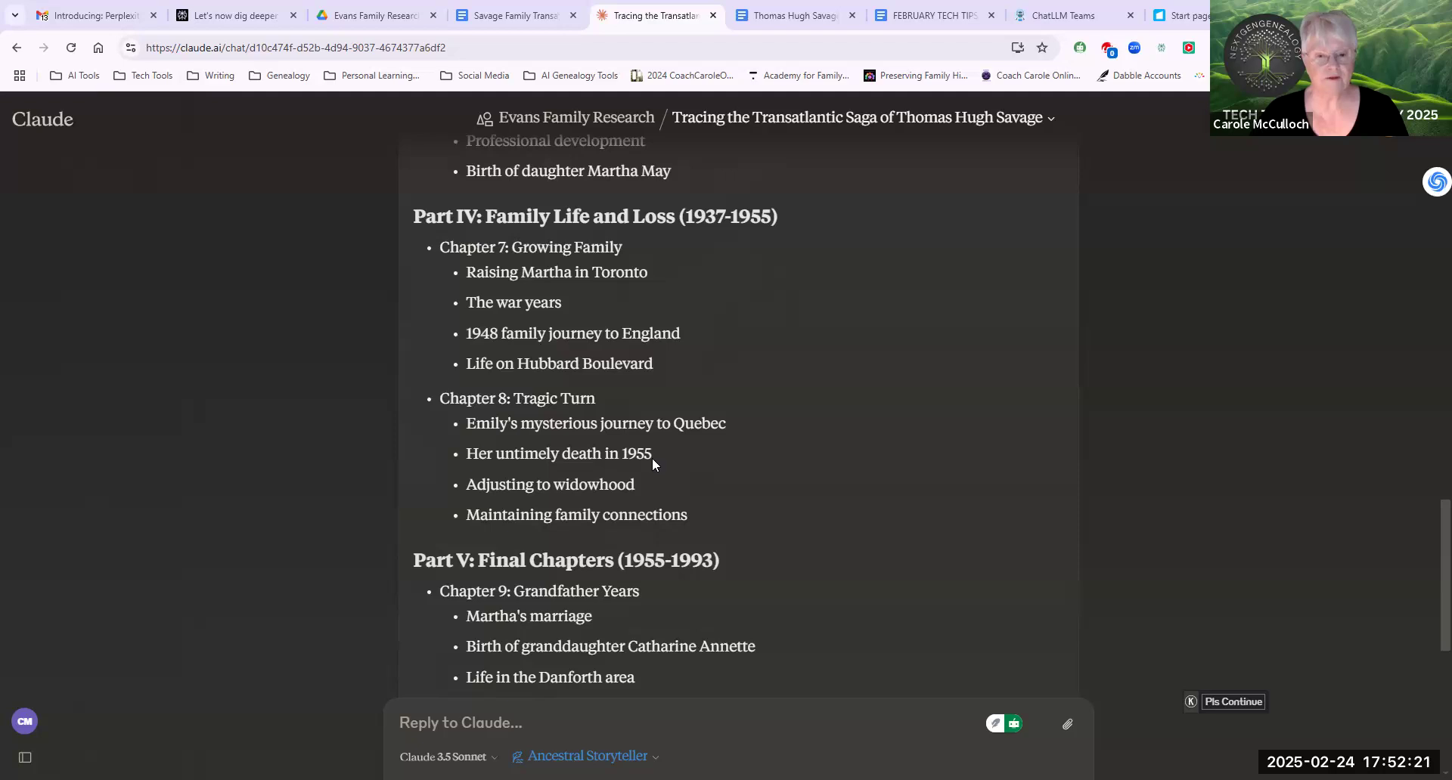
{"action": "left_click_drag", "start_coordinate": [493, 485], "coordinate": [678, 517]}
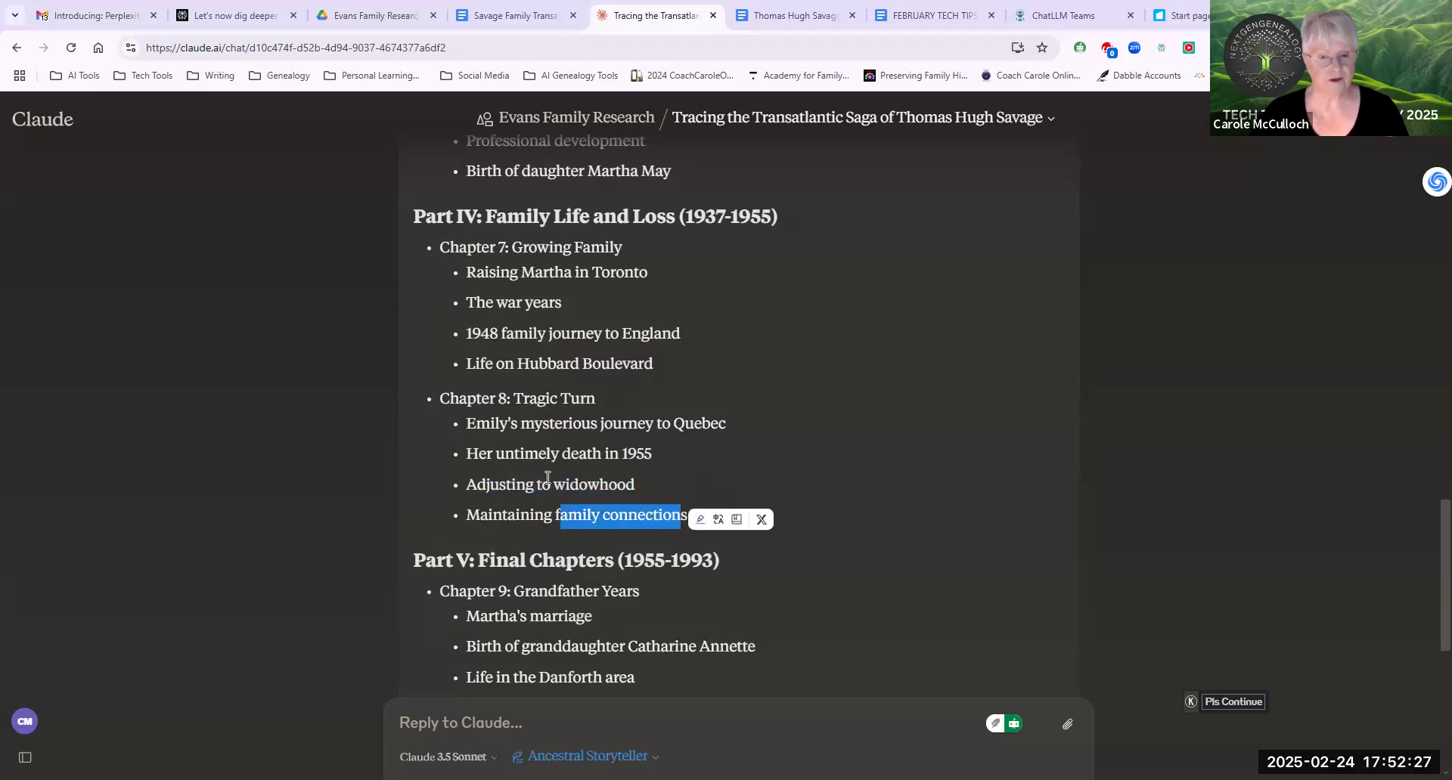
Examine Part V: Final Chapters, highlighting the Chapter 9 and Chapter 10 titles and the point on the daughter's loss
{"action": "scroll", "coordinate": [500, 430], "scroll_direction": "down", "scroll_amount": 3}
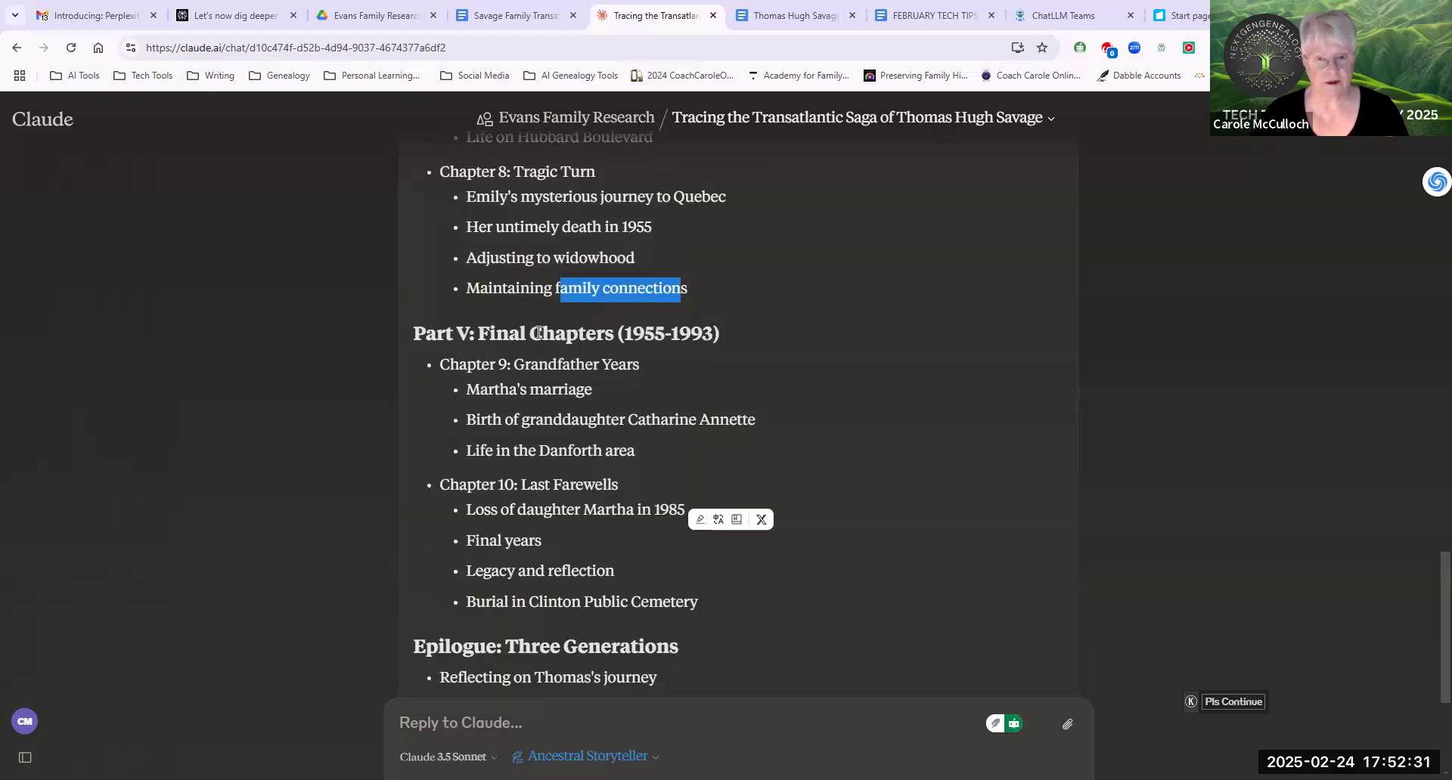
{"action": "left_click_drag", "start_coordinate": [642, 334], "coordinate": [705, 340]}
{"action": "left_click_drag", "start_coordinate": [514, 369], "coordinate": [639, 370]}
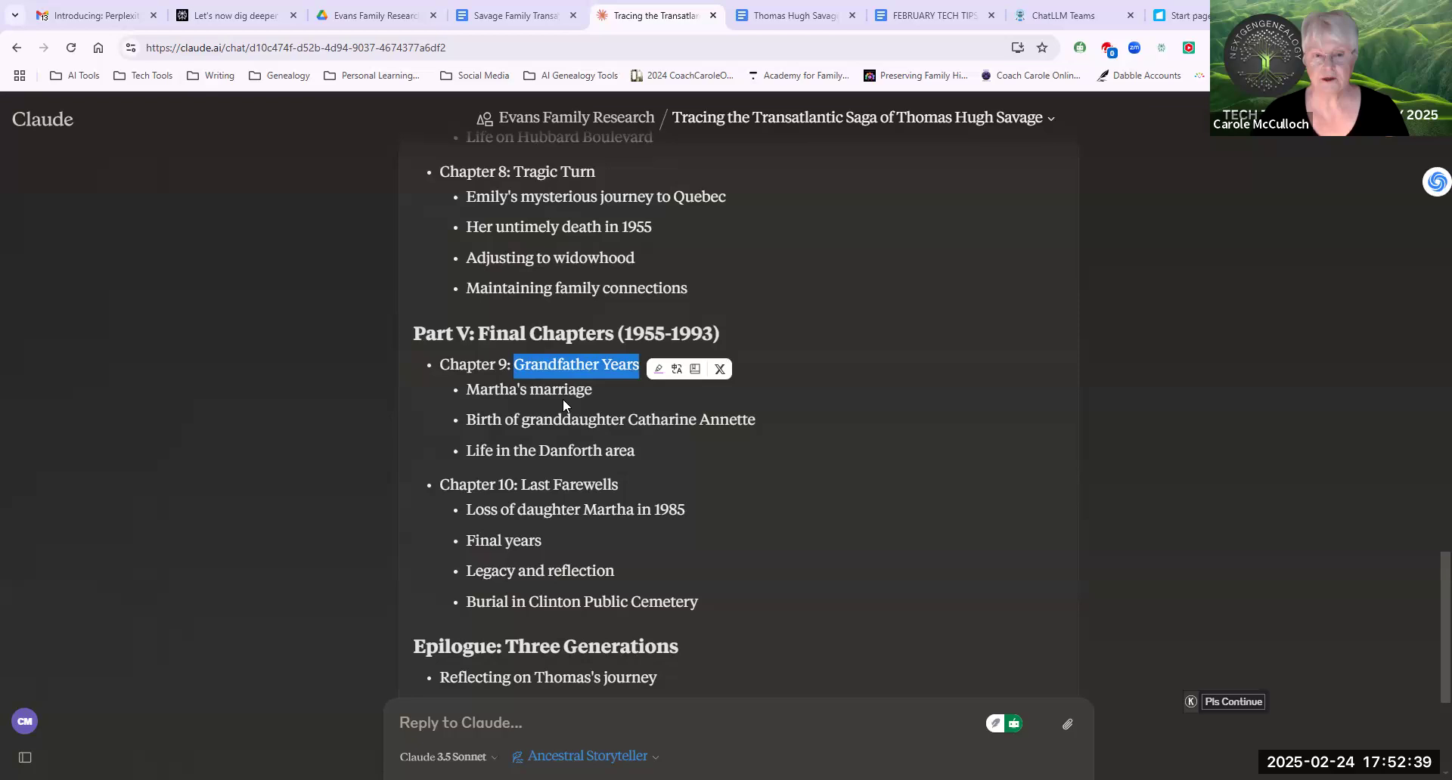
{"action": "left_click", "coordinate": [567, 453]}
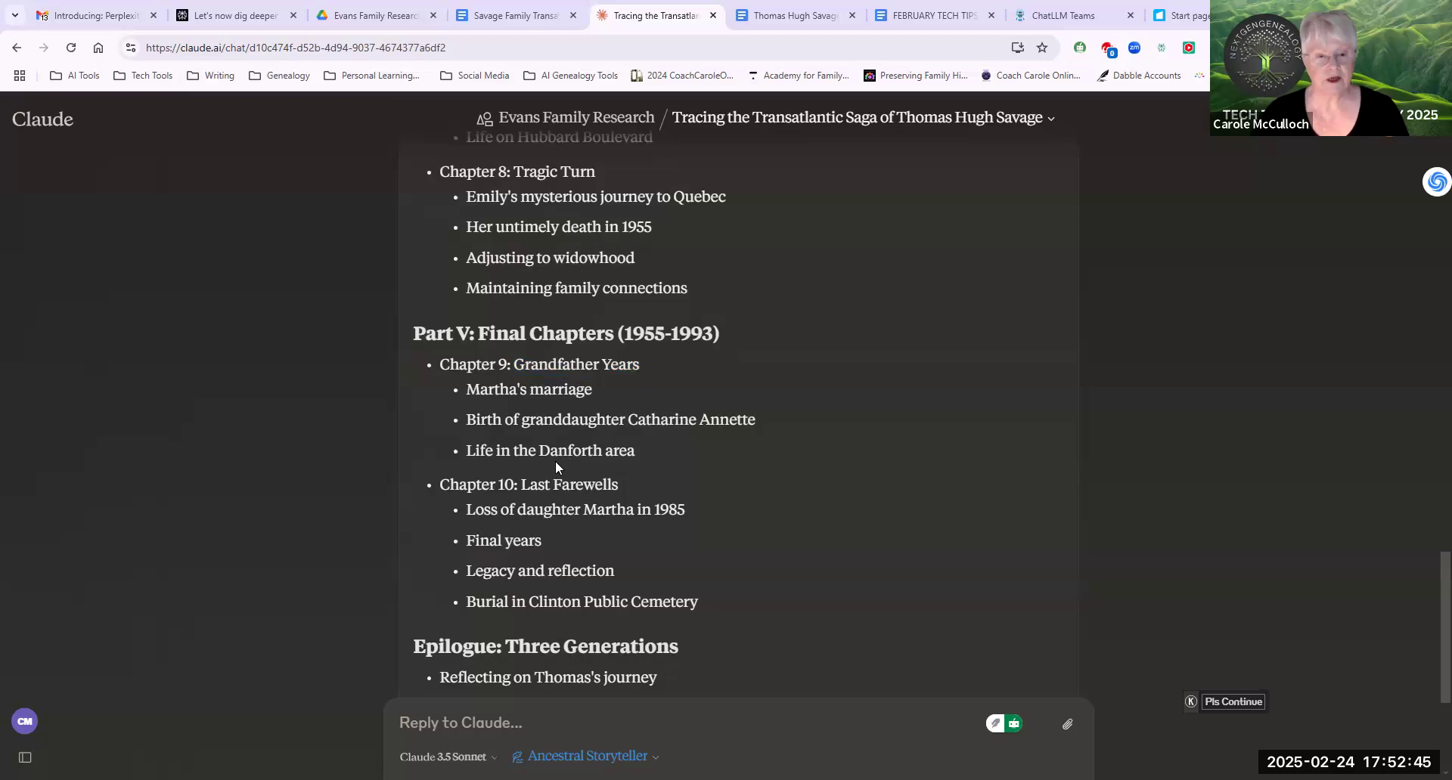
{"action": "left_click_drag", "start_coordinate": [523, 485], "coordinate": [644, 487]}
{"action": "left_click_drag", "start_coordinate": [561, 512], "coordinate": [618, 513]}
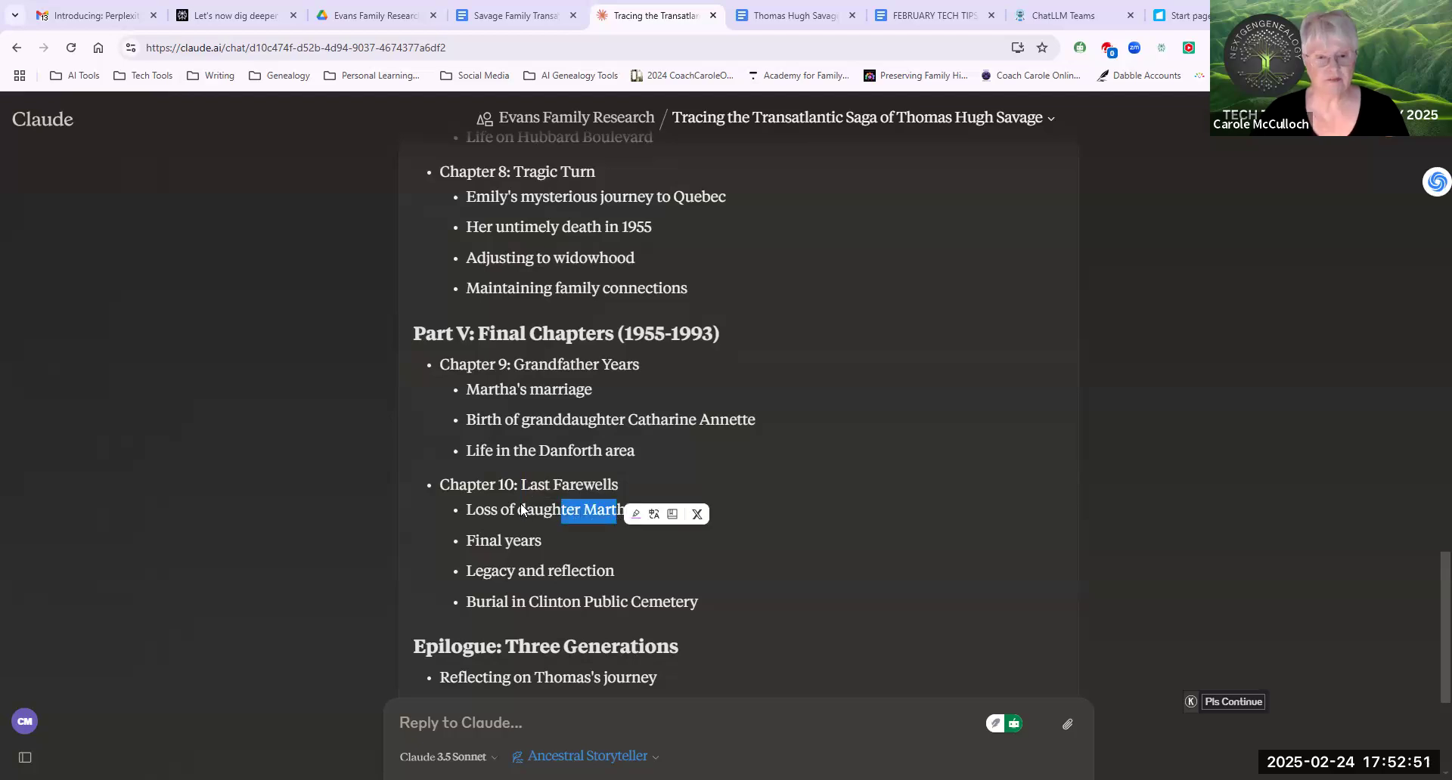
Read the Epilogue: Three Generations and the closing question, and return to the outline's title and Prologue
{"action": "scroll", "coordinate": [522, 508], "scroll_direction": "down", "scroll_amount": 2}
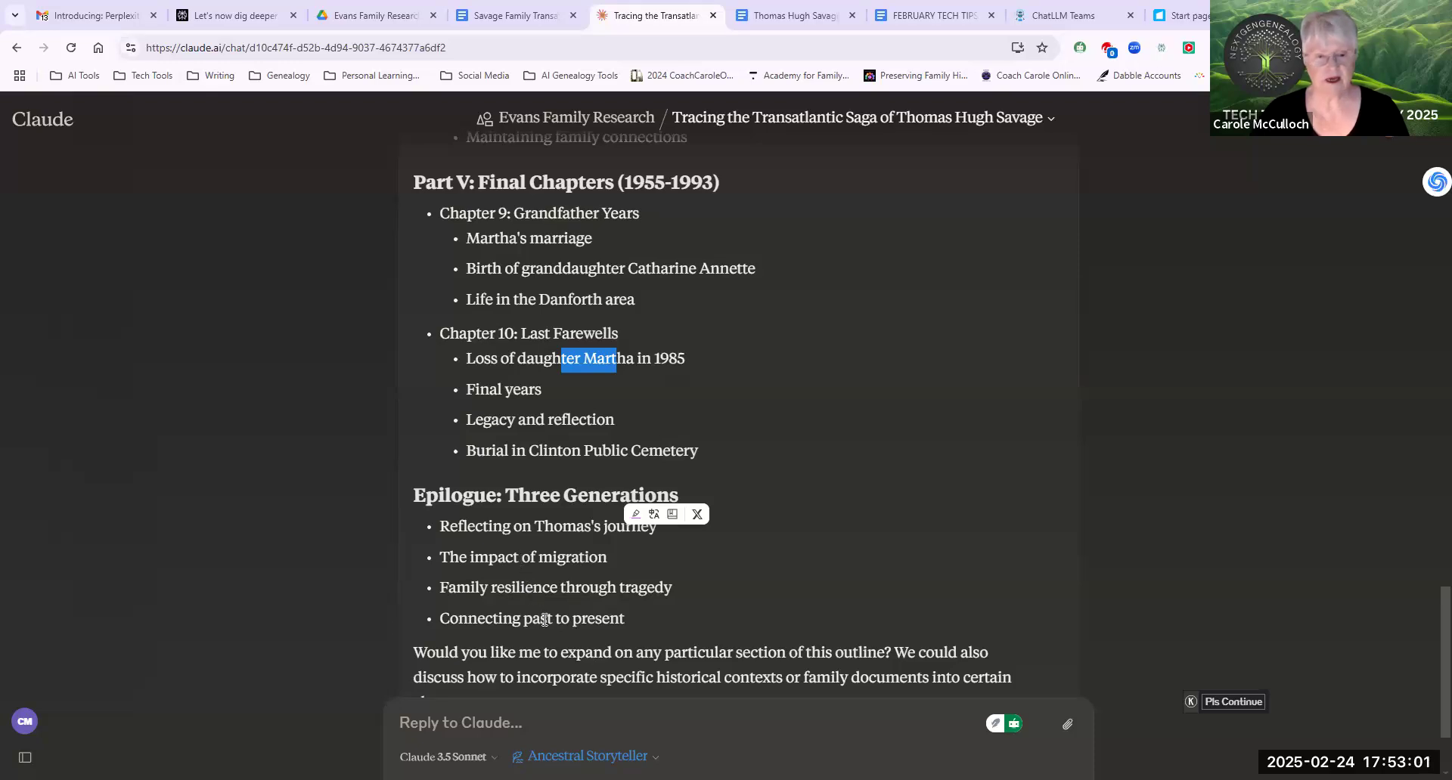
{"action": "scroll", "coordinate": [532, 610], "scroll_direction": "down", "scroll_amount": 1}
{"action": "scroll", "coordinate": [533, 611], "scroll_direction": "down", "scroll_amount": 1}
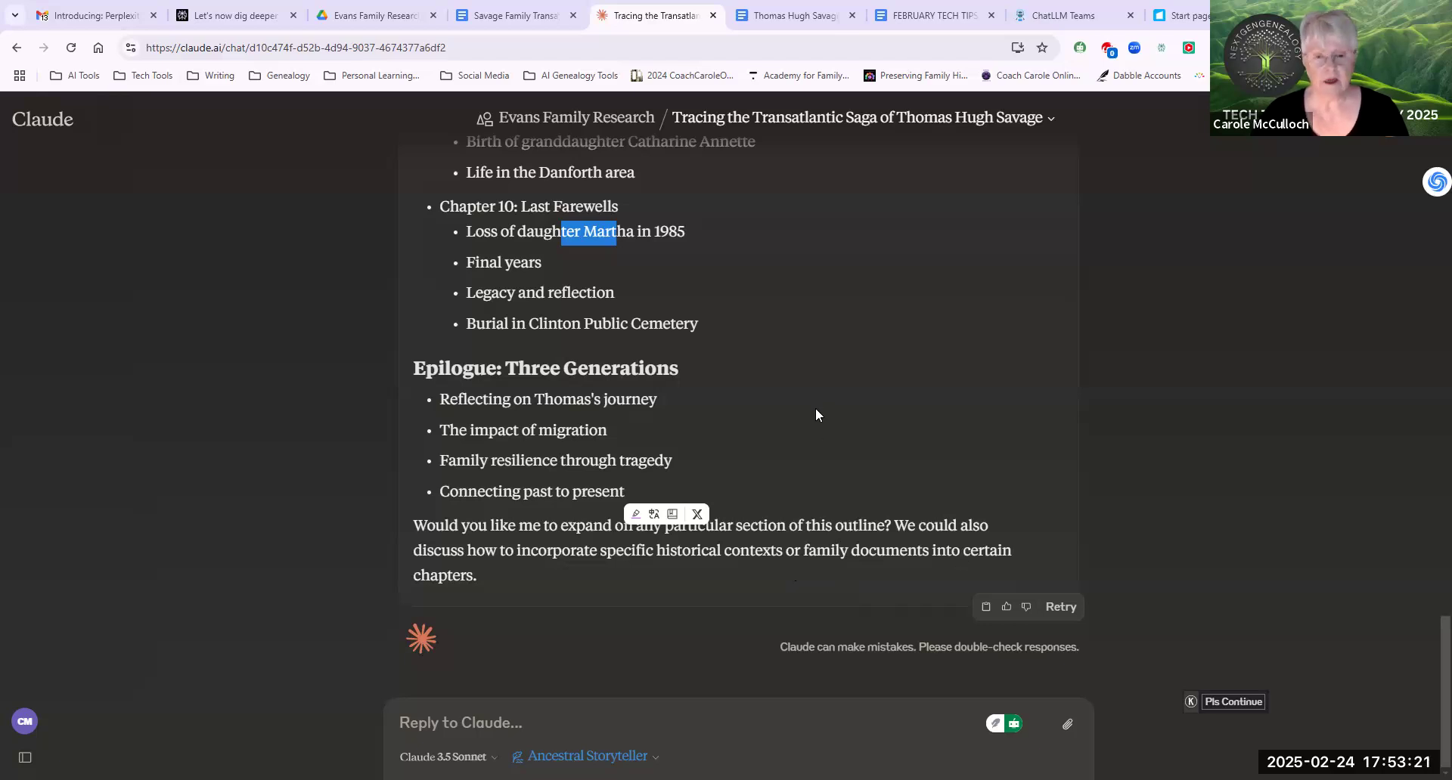
{"action": "scroll", "coordinate": [816, 408], "scroll_direction": "up", "scroll_amount": 1}
{"action": "scroll", "coordinate": [815, 409], "scroll_direction": "up", "scroll_amount": 10}
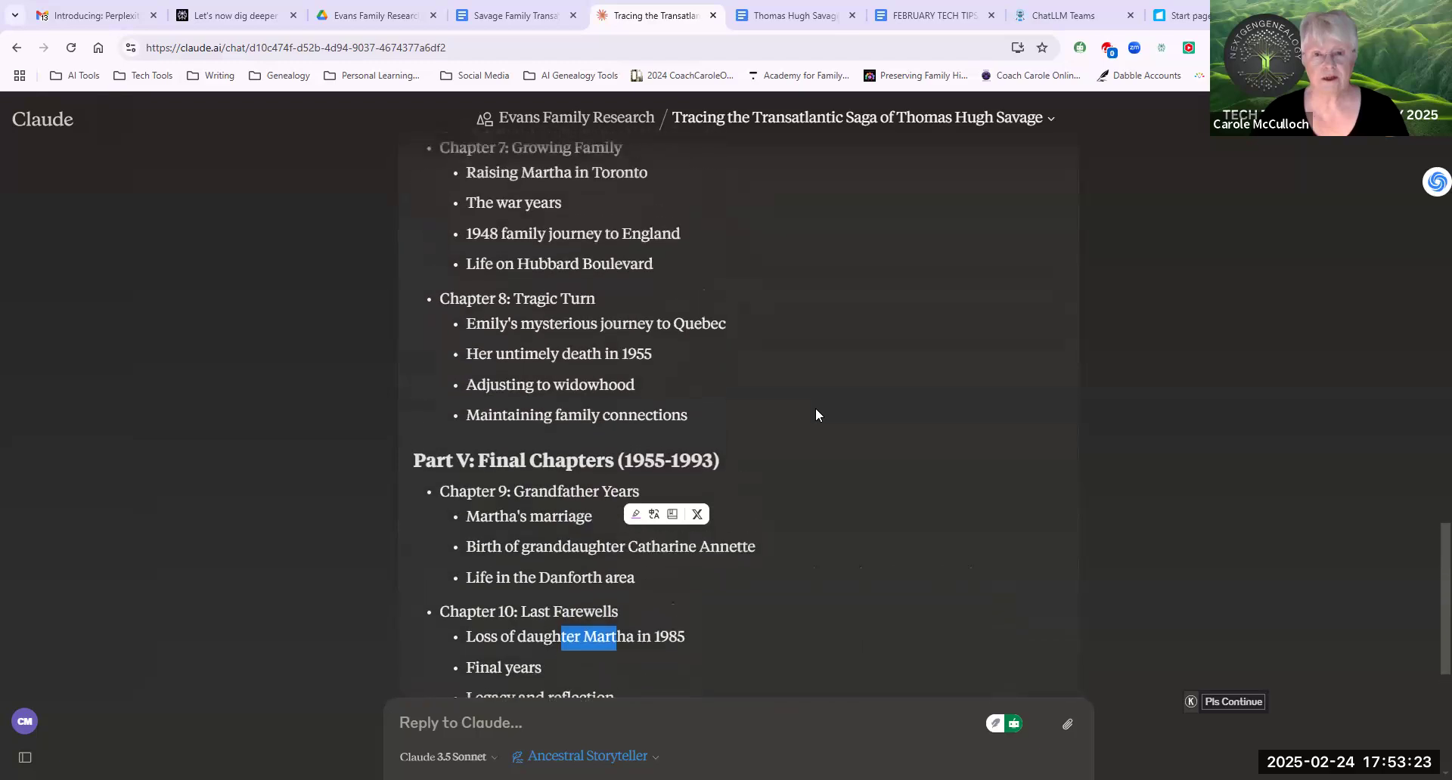
{"action": "scroll", "coordinate": [816, 412], "scroll_direction": "up", "scroll_amount": 15}
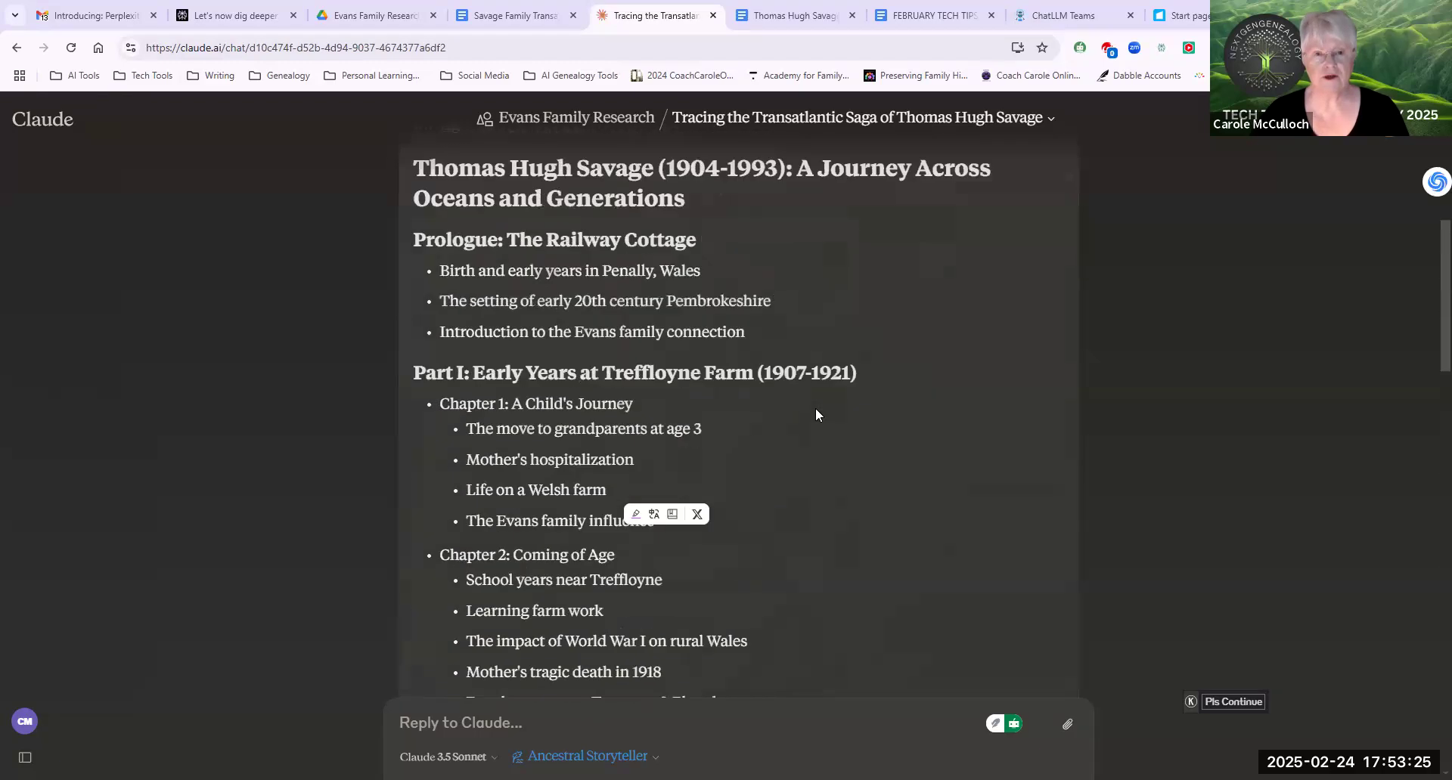